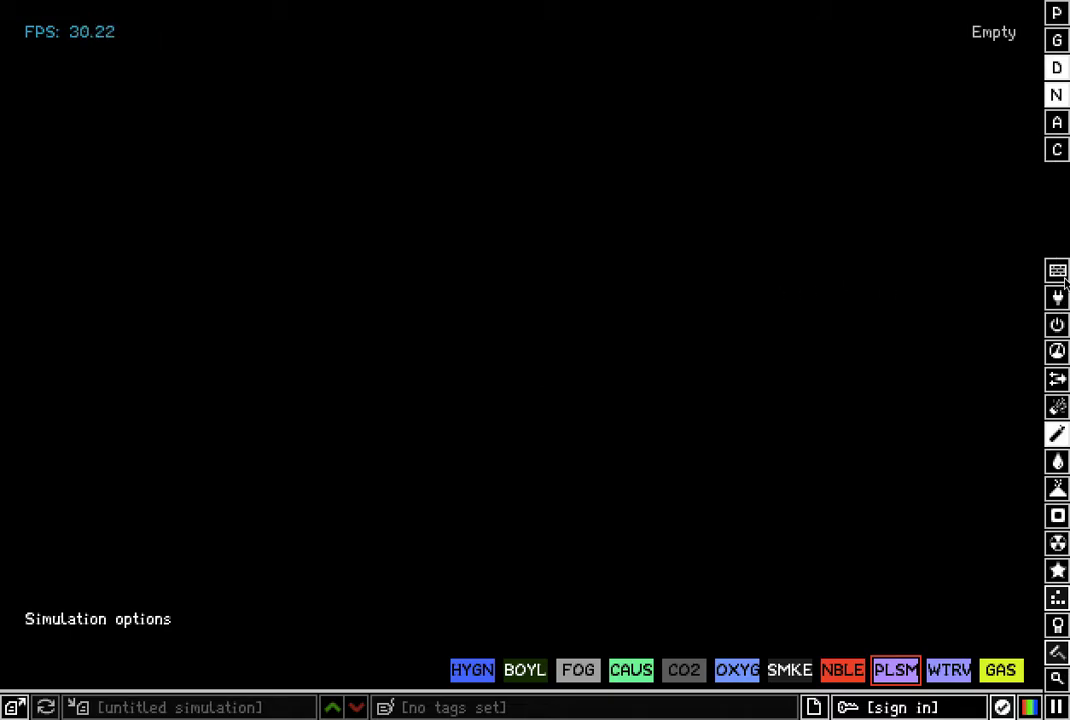
Draw a long horizontal Basic wall tube with top, left and bottom sides, leaving the right end open.
mouse_move(1060, 274)
click(617, 680)
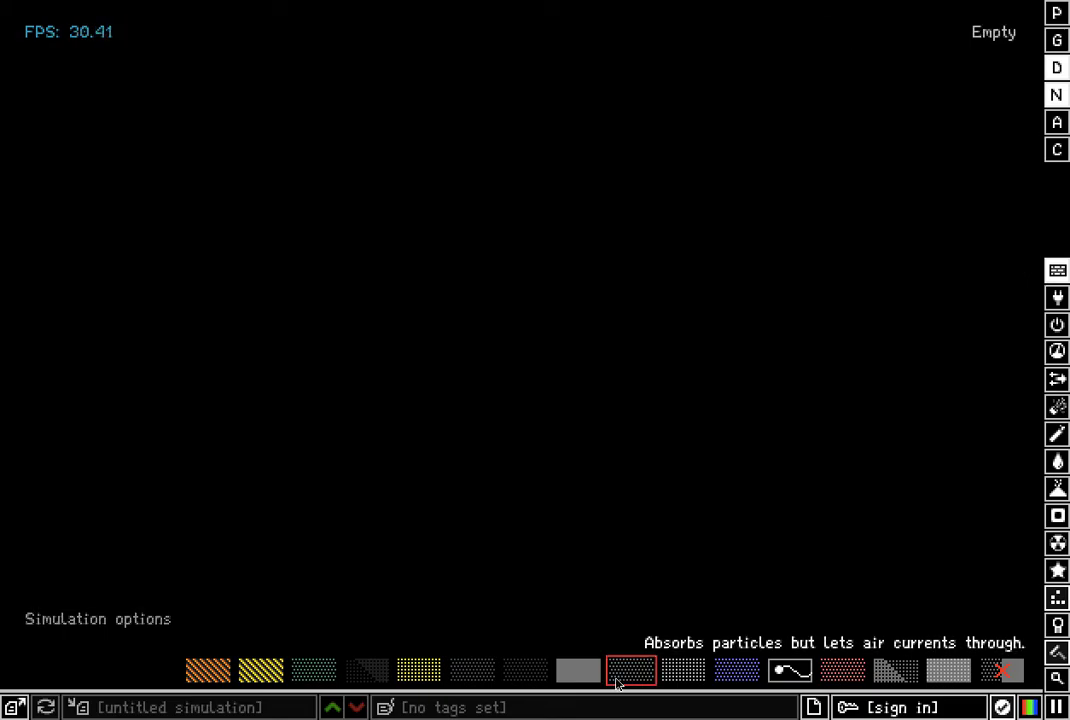
click(578, 670)
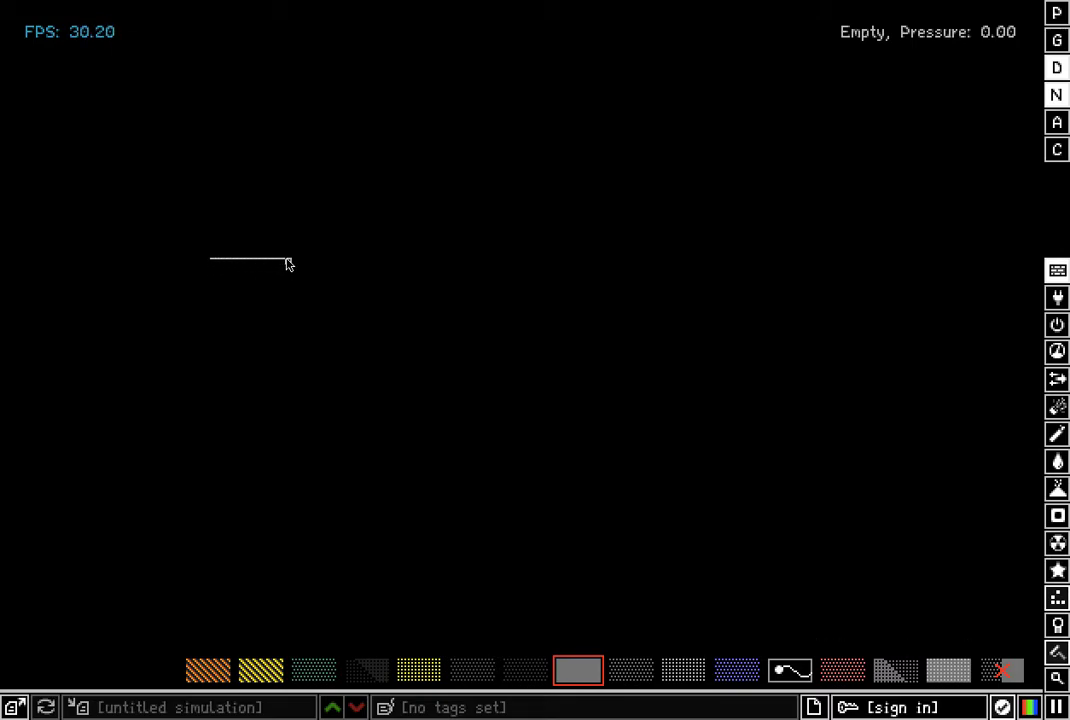
drag(288, 263, 305, 262)
mouse_move(213, 263)
mouse_down()
mouse_move(225, 322)
mouse_move(213, 324)
mouse_move(542, 332)
mouse_move(657, 318)
mouse_move(609, 324)
mouse_up()
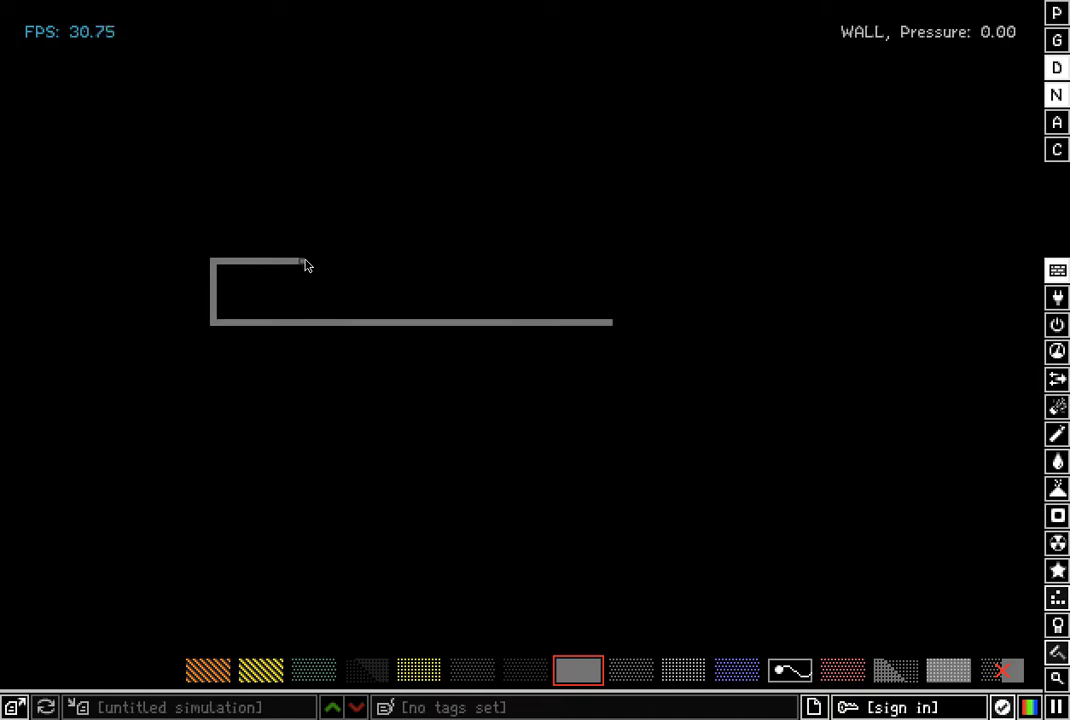
drag(306, 262, 618, 267)
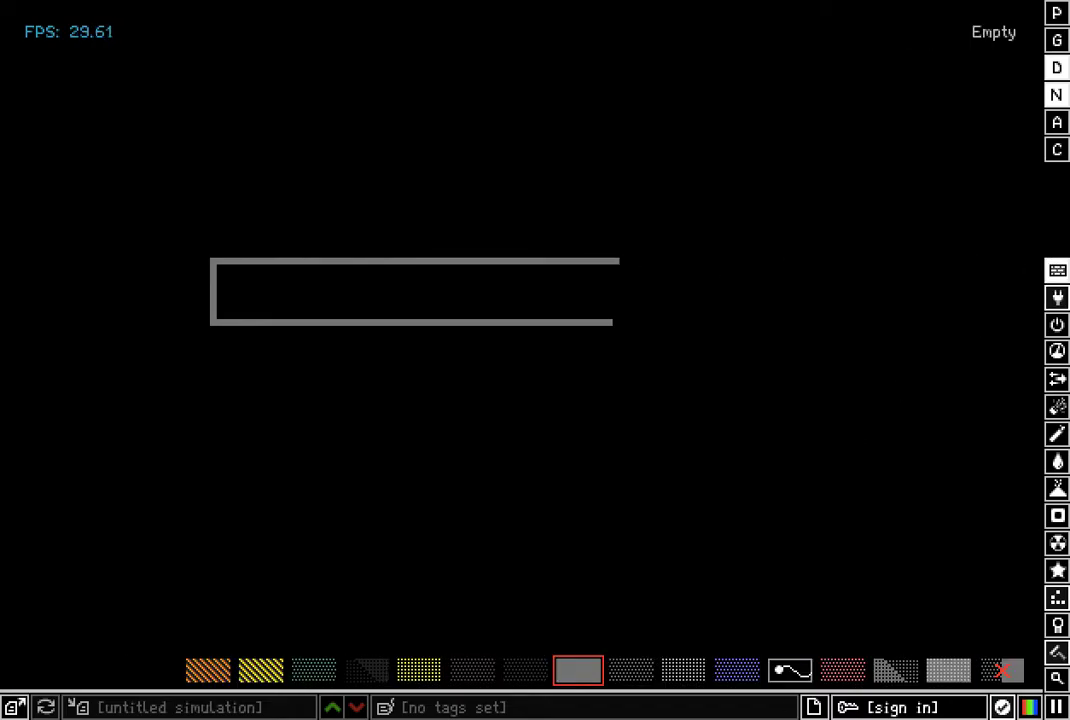
Fill the tube's closed left end with a rectangular Fan wall block.
click(748, 677)
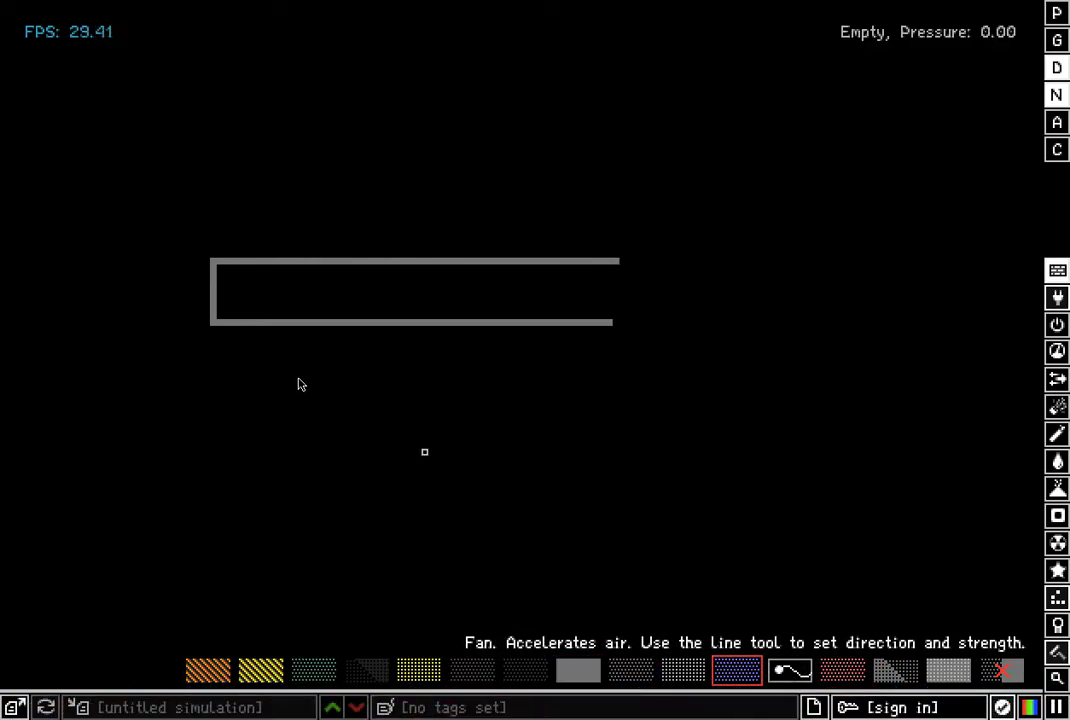
mouse_move(220, 267)
mouse_down()
mouse_move(287, 296)
mouse_move(254, 272)
mouse_move(306, 315)
mouse_move(351, 325)
mouse_up()
key(ctrl)
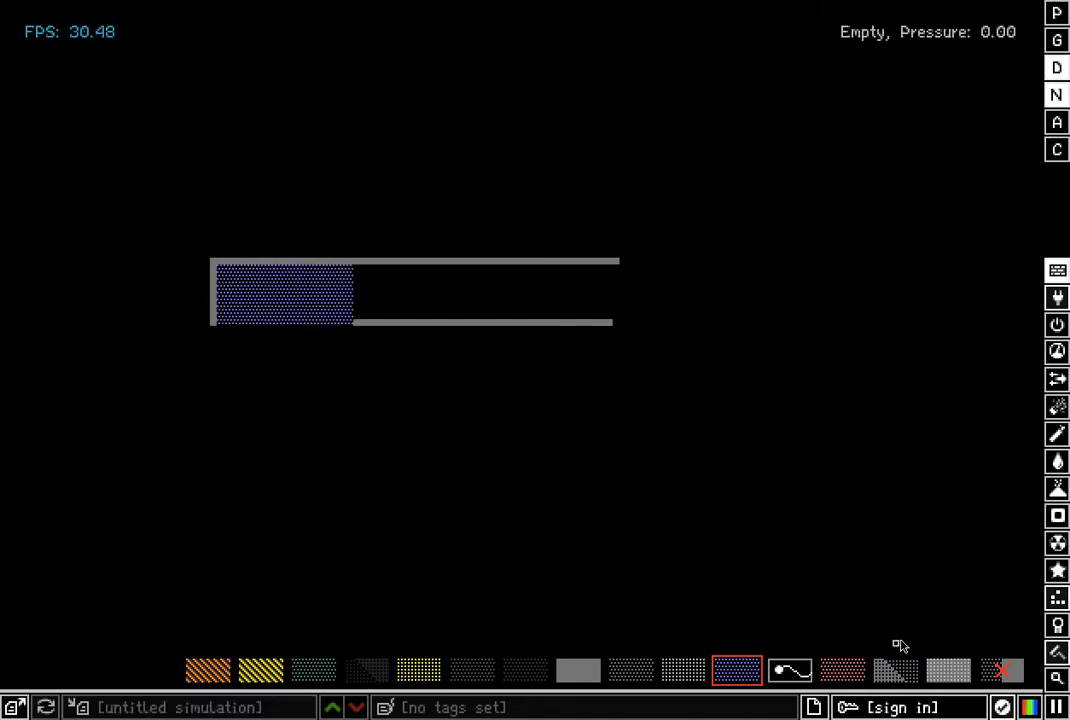
Draw a Basic wall strip under the fan block, then erase it again with the wall eraser.
click(578, 670)
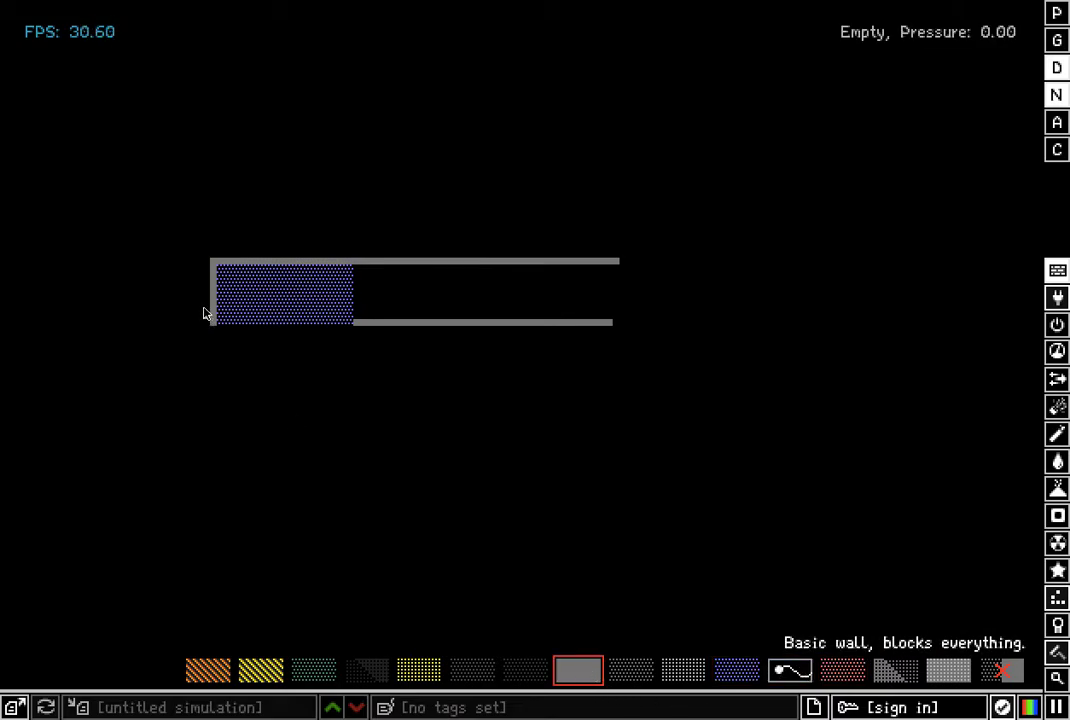
drag(222, 327, 361, 330)
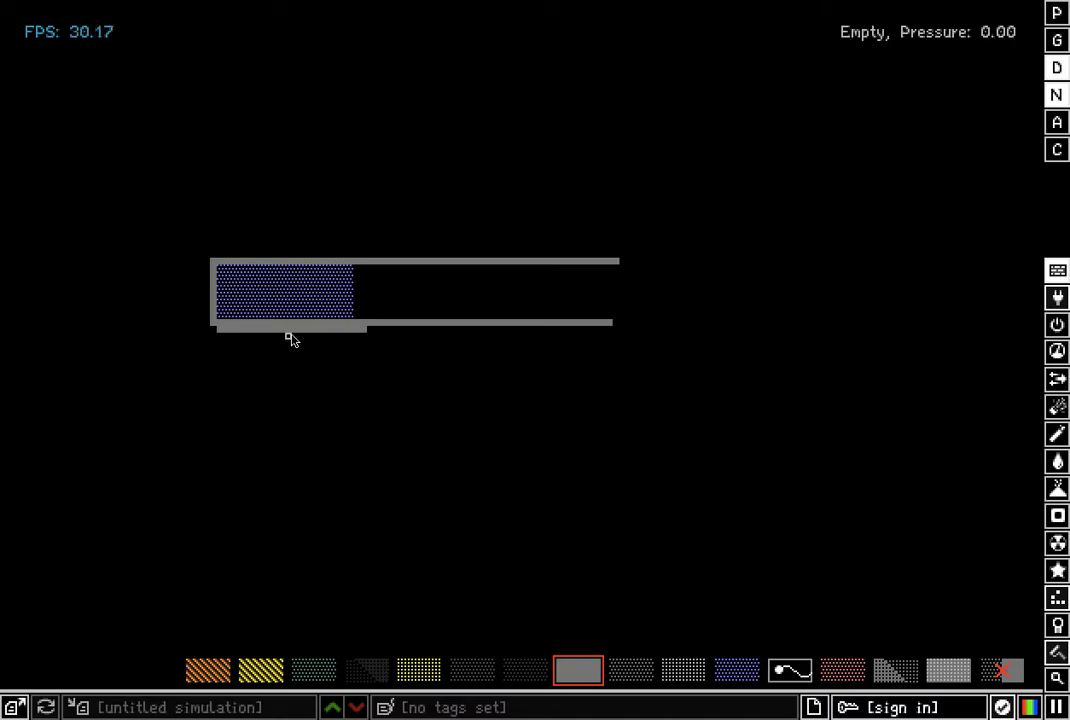
click(1002, 670)
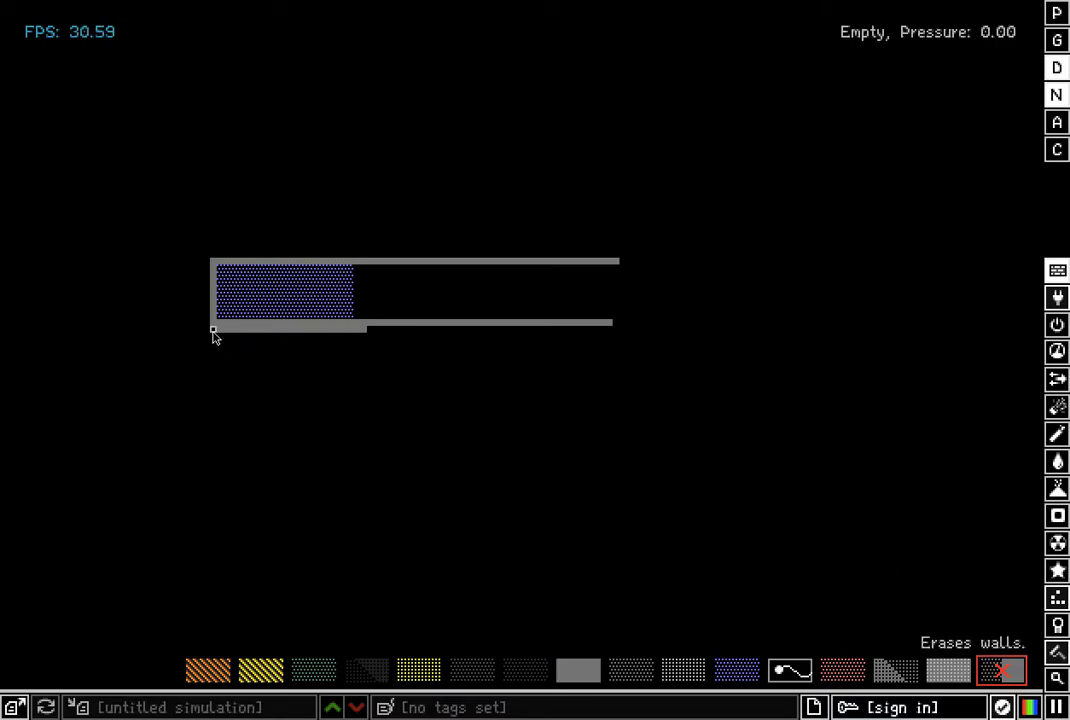
mouse_move(213, 331)
mouse_down()
mouse_move(420, 328)
mouse_move(390, 358)
mouse_move(392, 334)
mouse_up()
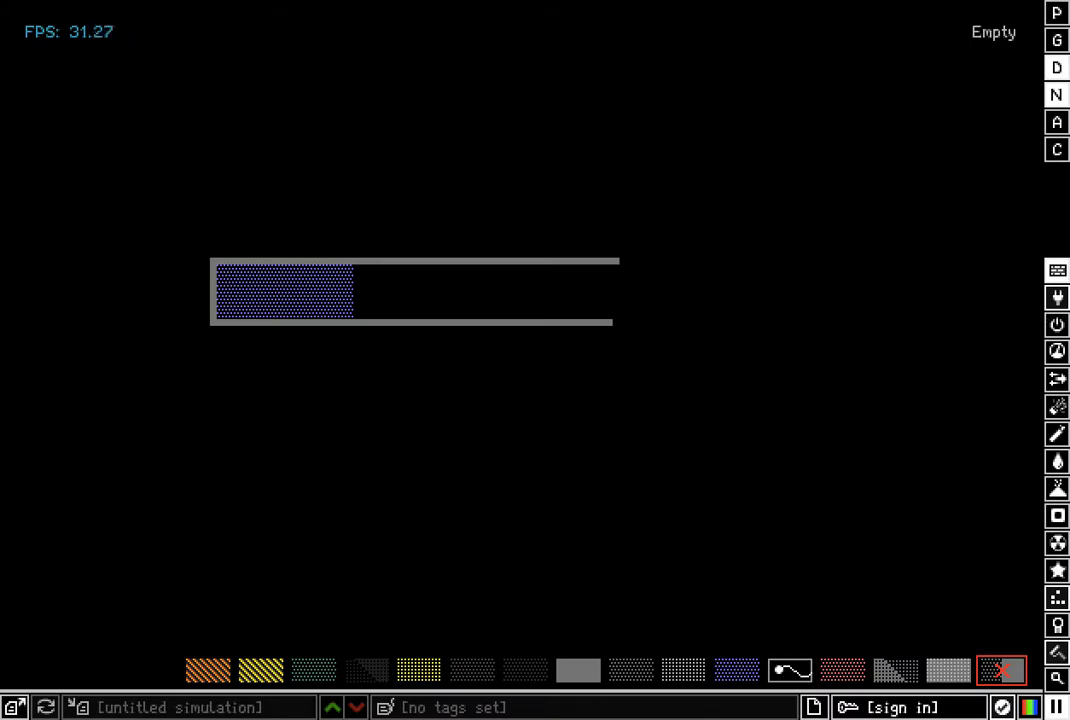
Draw a vertical E-Wall barrier across the tube near its open right end.
mouse_move(1064, 326)
mouse_move(1058, 303)
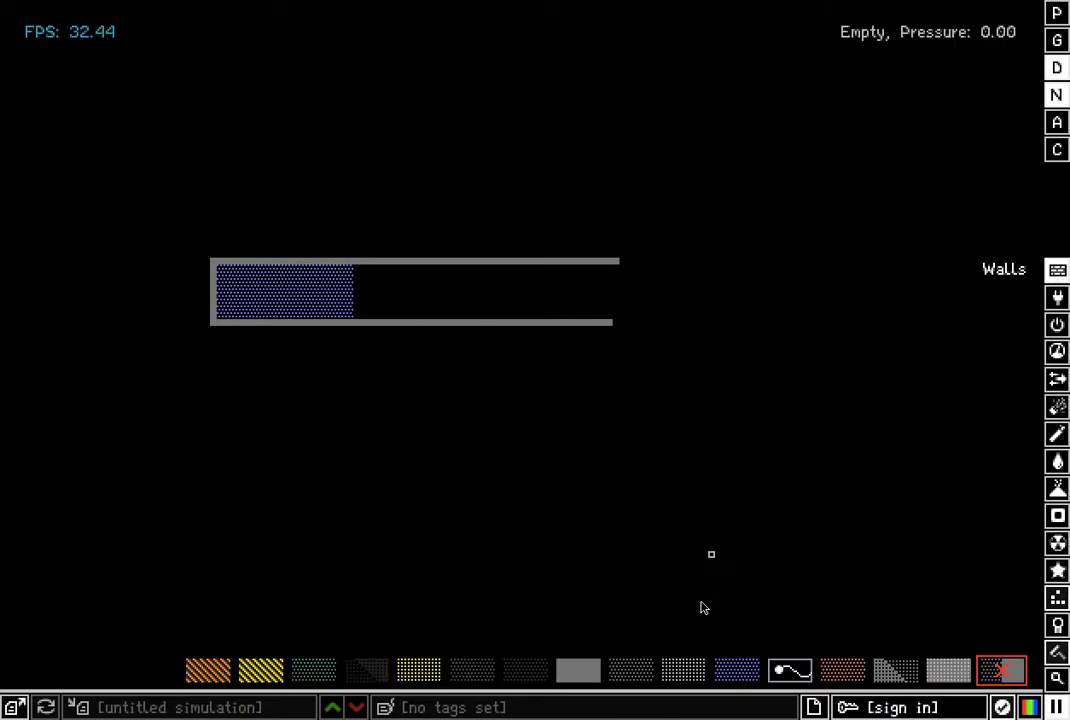
click(896, 669)
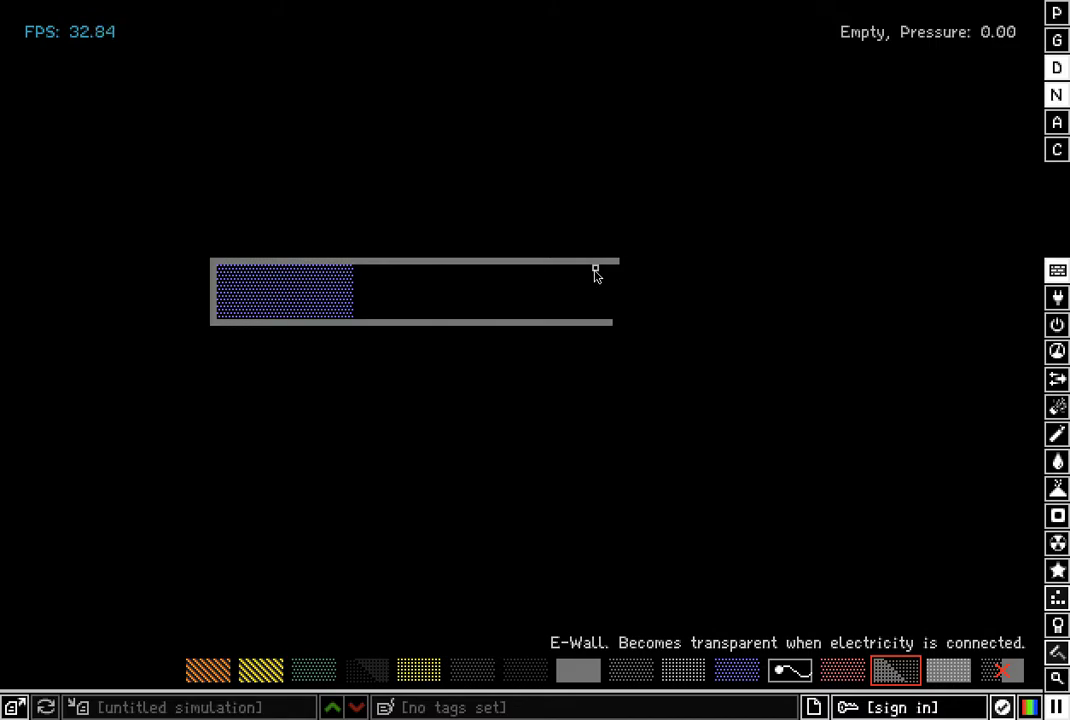
drag(595, 265, 597, 320)
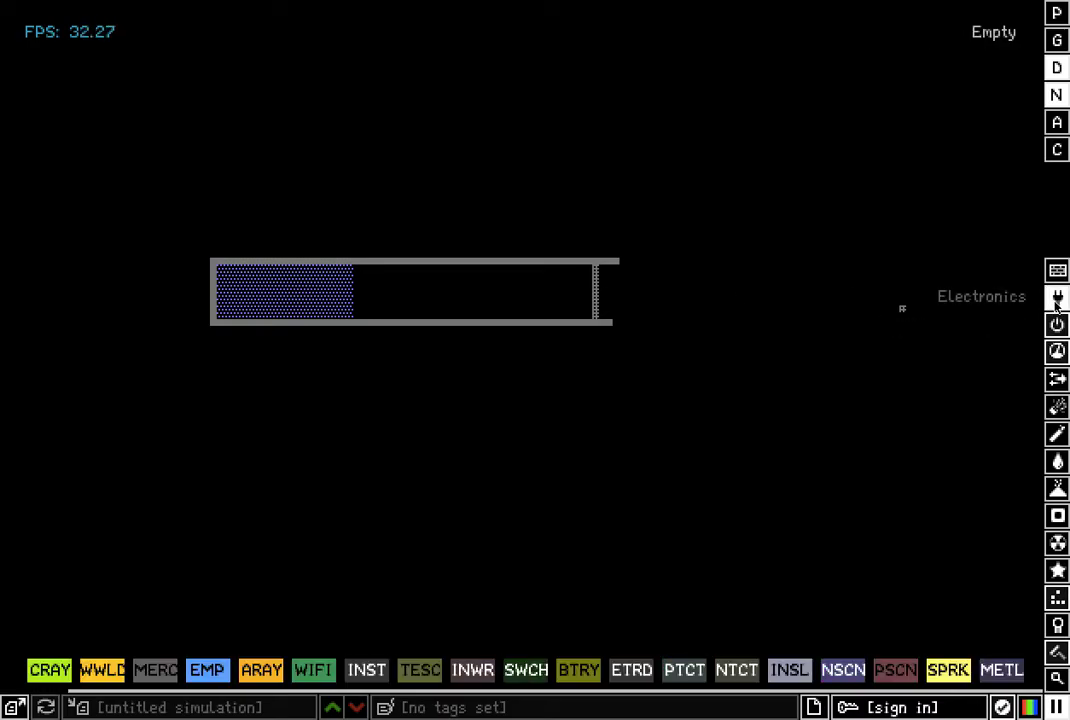
Extend the bottom Basic wall so it reaches as far as the top wall.
mouse_move(1057, 270)
click(578, 669)
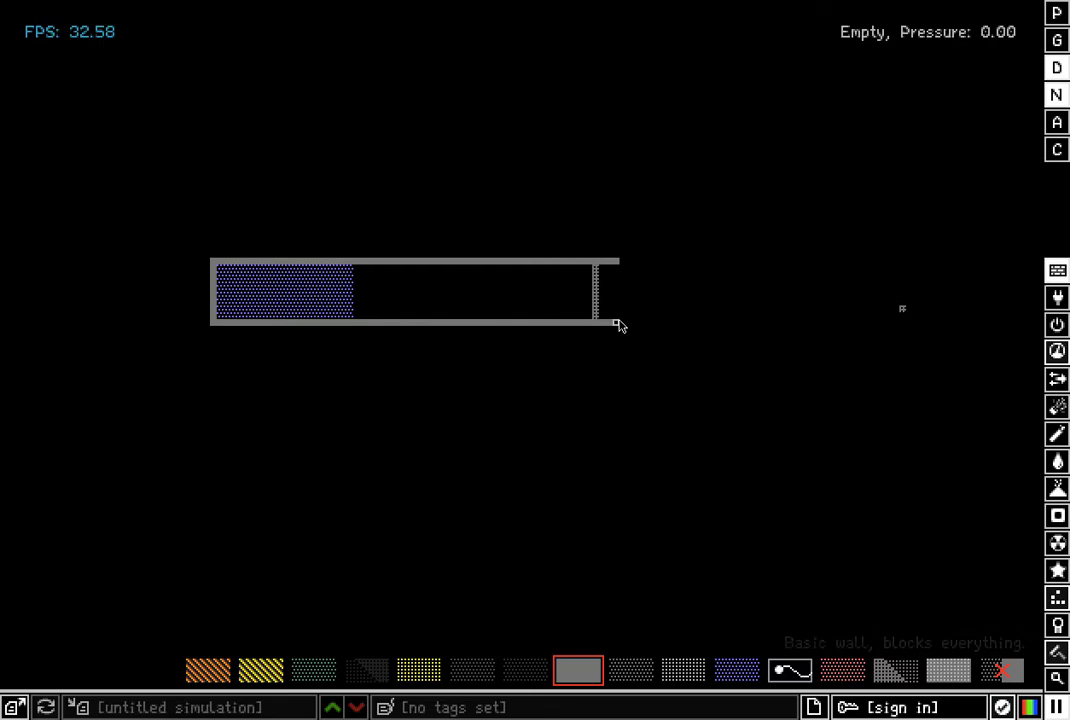
click(617, 321)
Draw a vertical CLNE clone strip just right of the fan block.
mouse_move(1062, 515)
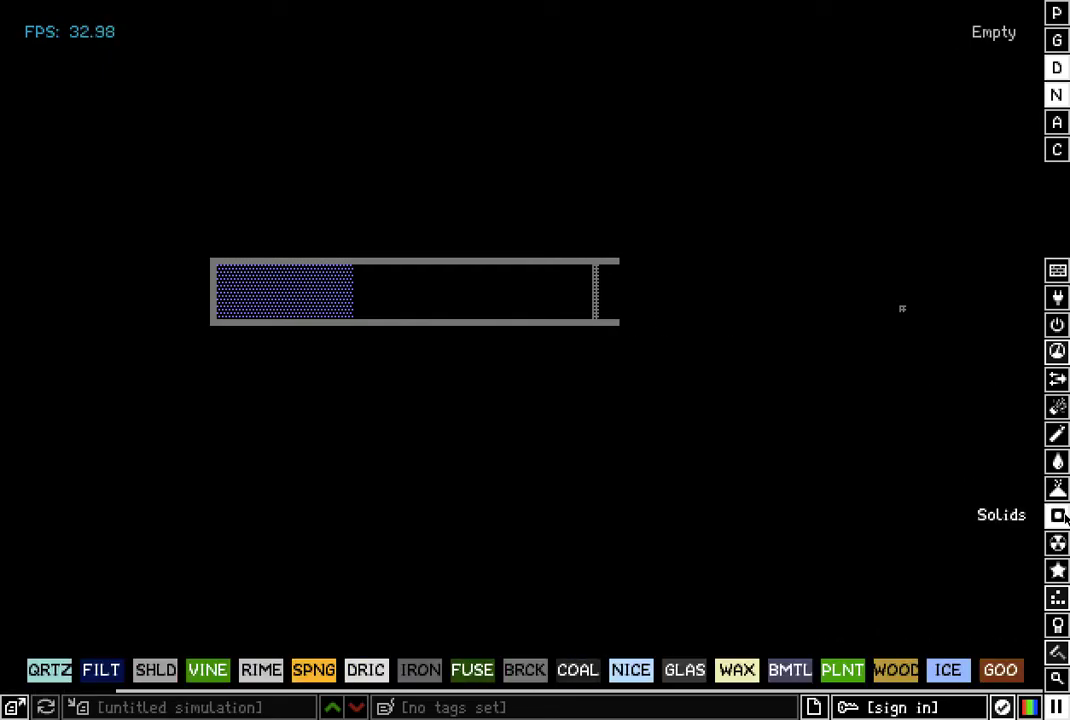
mouse_move(1057, 434)
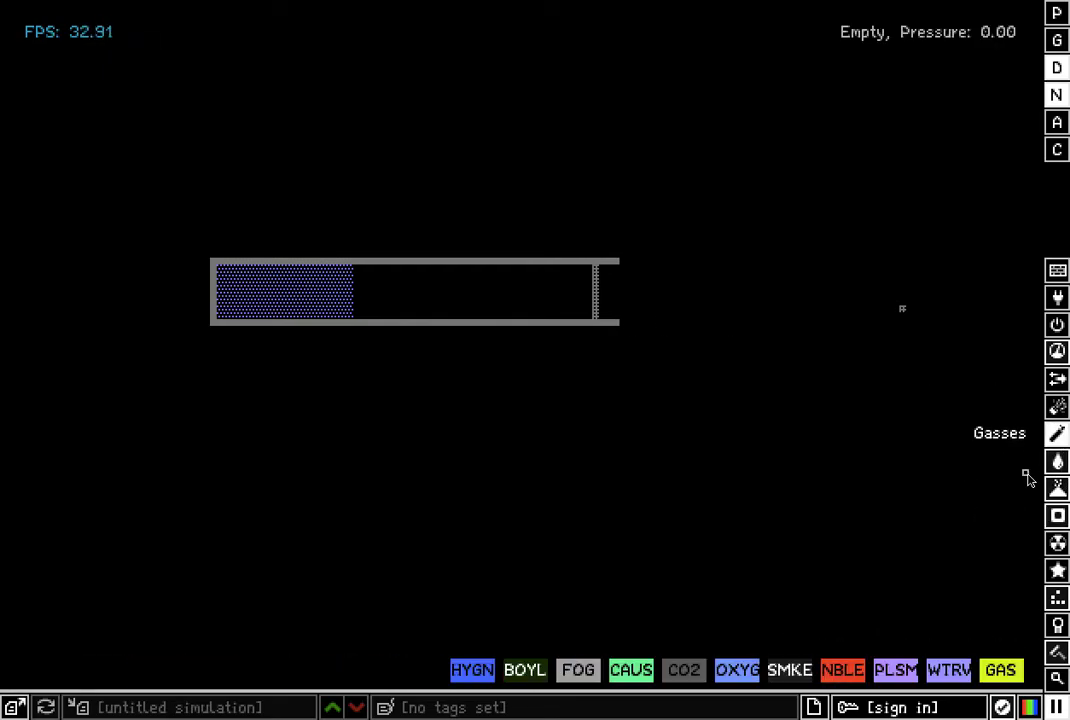
click(998, 666)
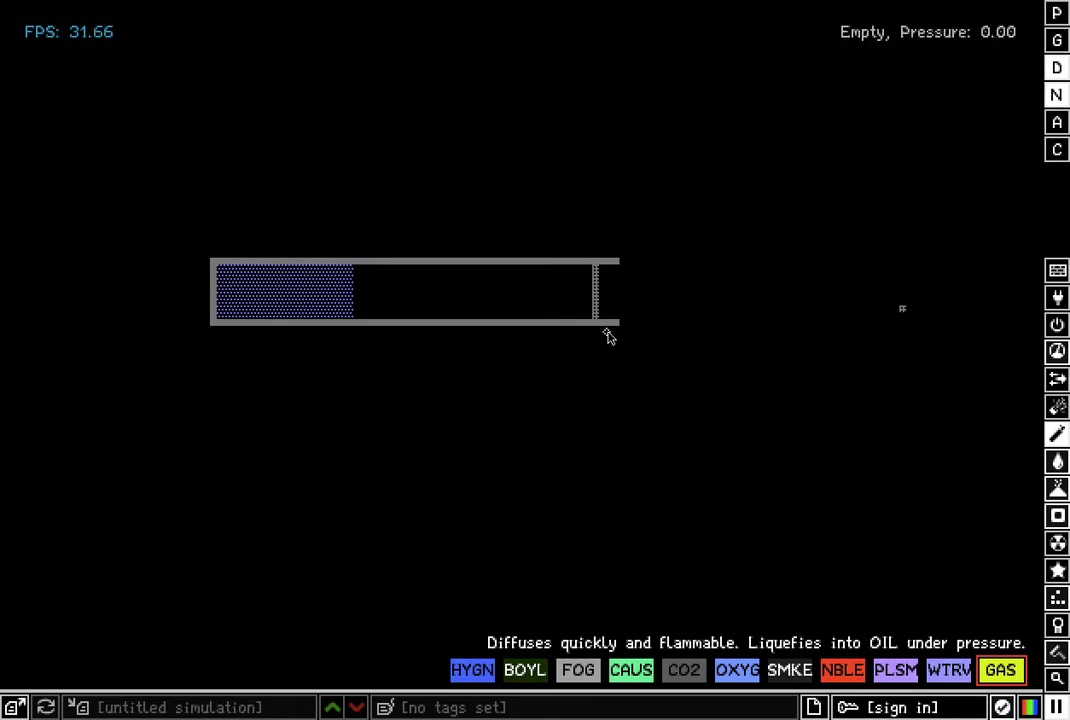
mouse_move(1057, 569)
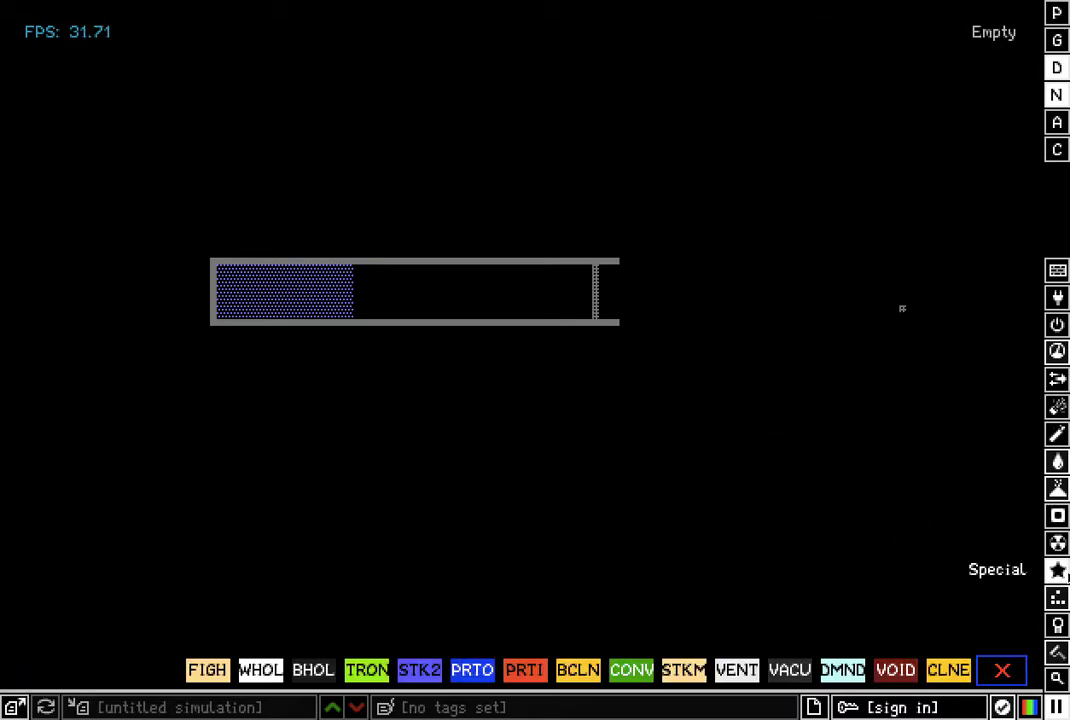
click(950, 668)
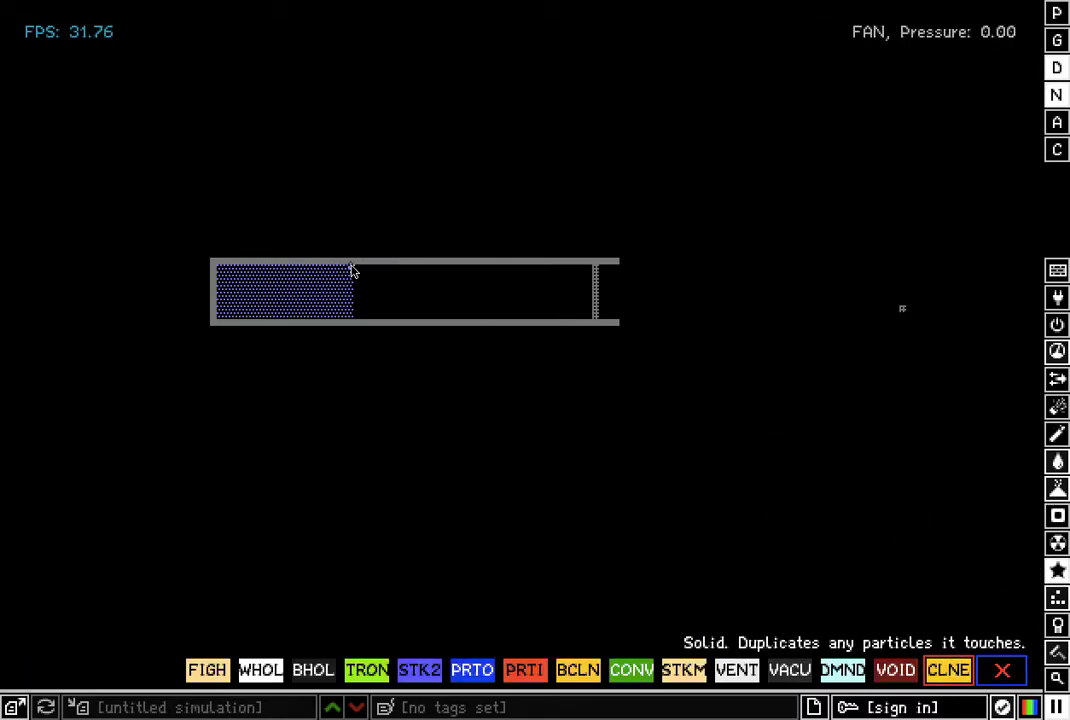
drag(352, 268, 354, 317)
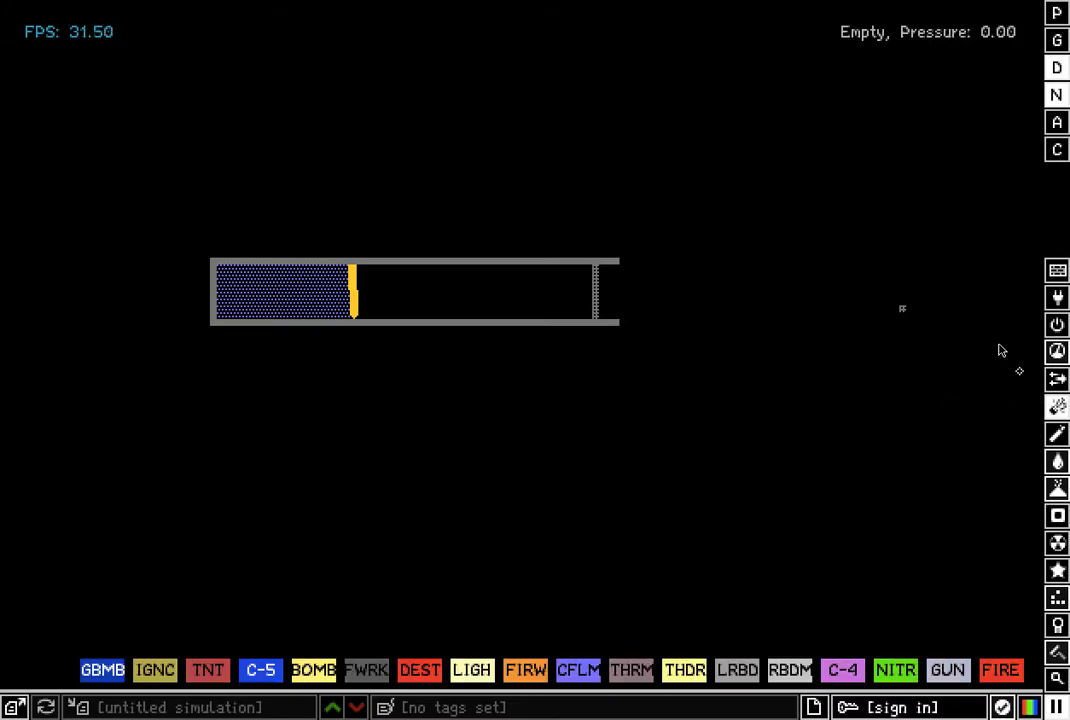
Remove the stray wall dot beside the tube with the wall eraser.
mouse_move(1043, 276)
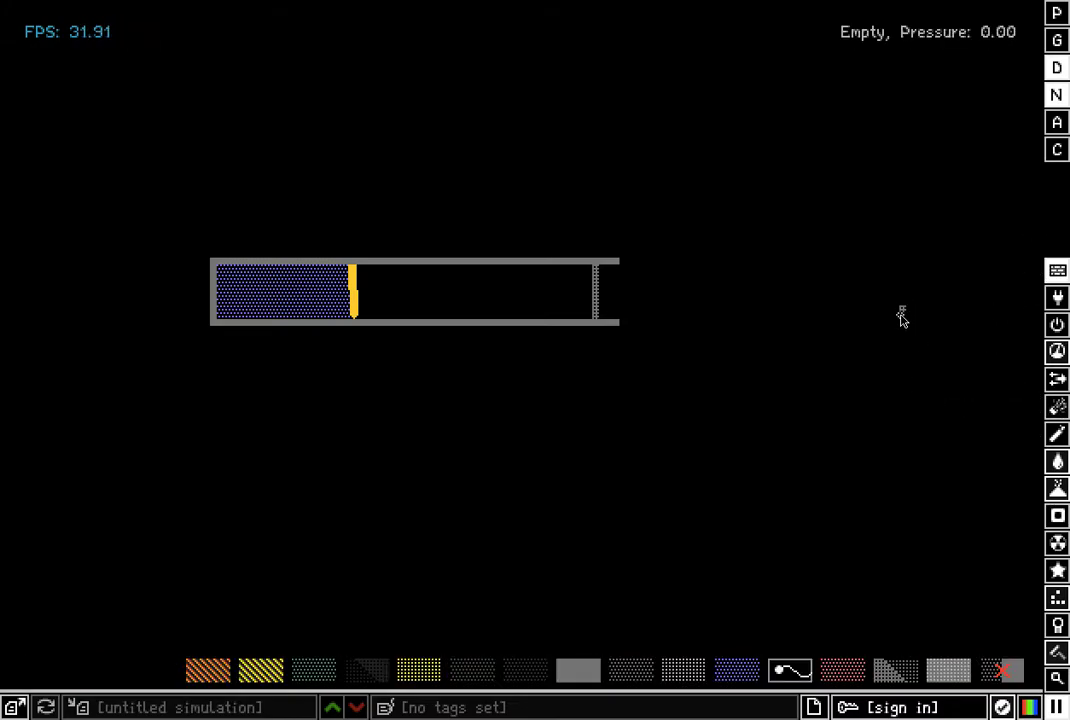
click(997, 685)
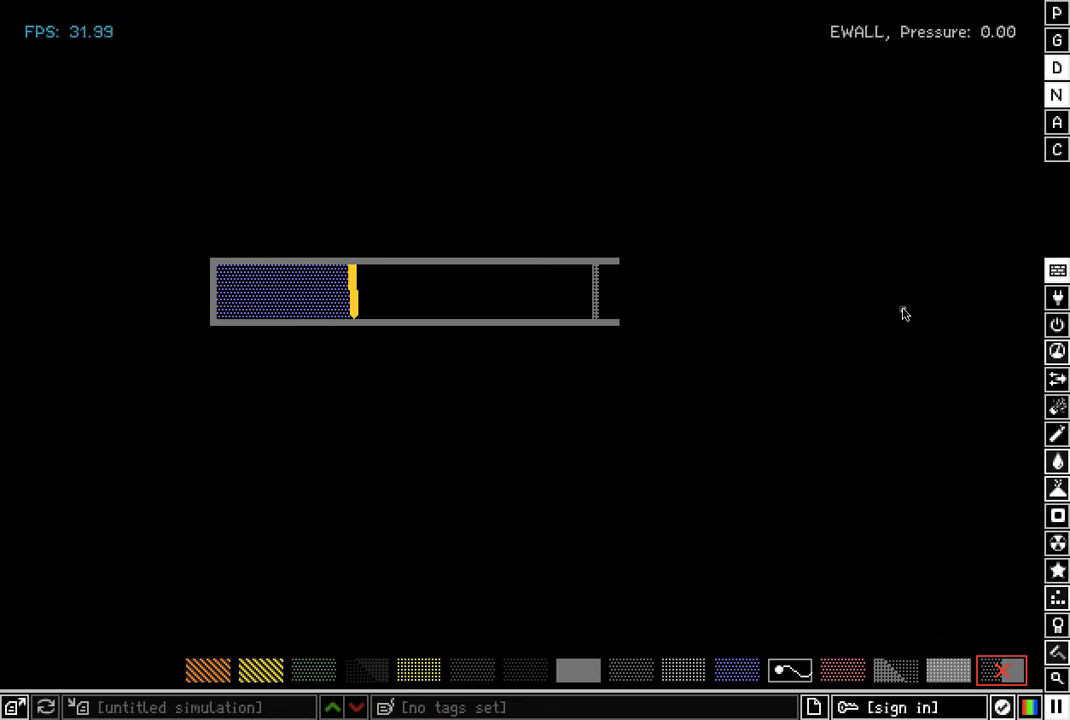
click(903, 313)
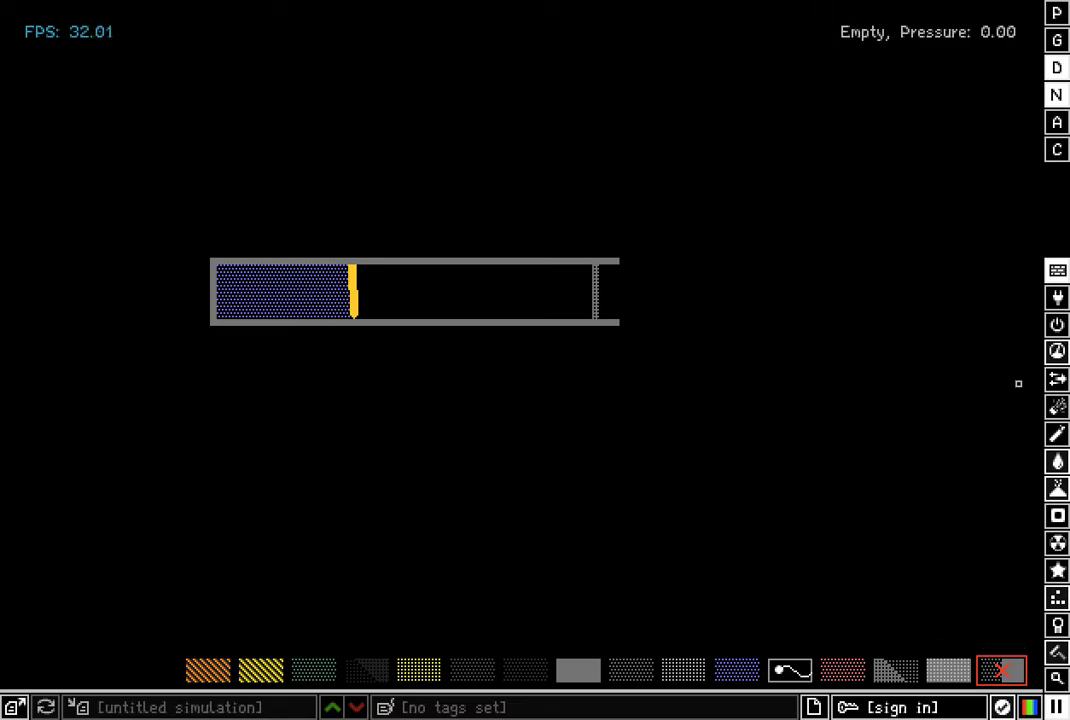
mouse_move(1057, 433)
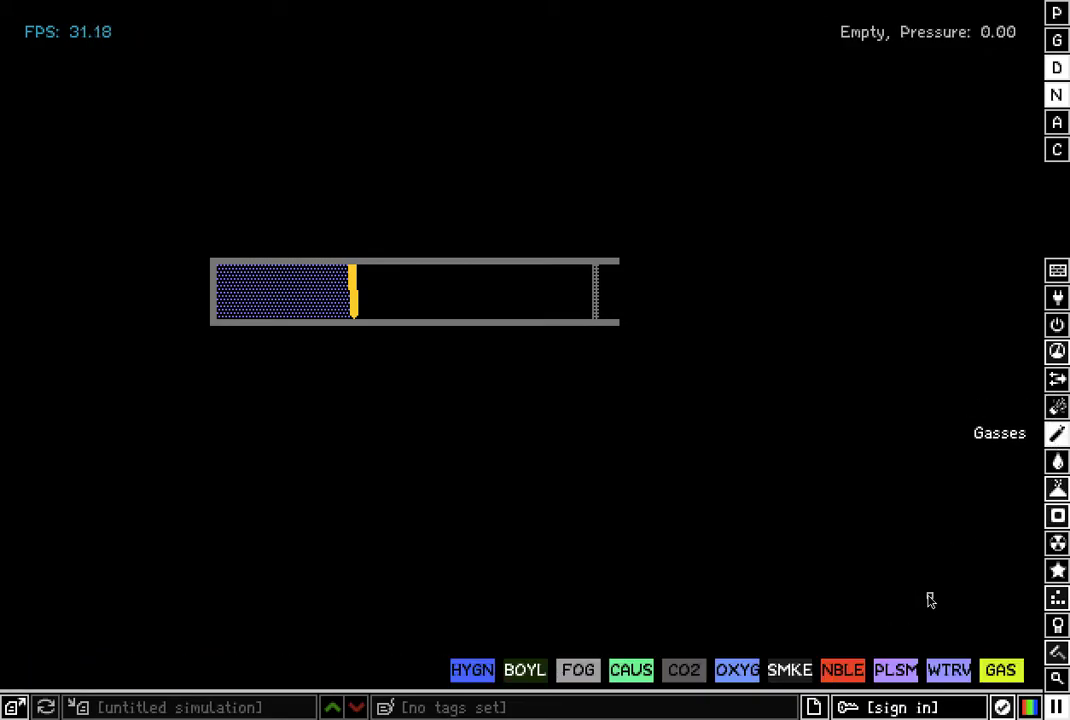
Paint GAS over the CLNE strip so it emits gas filling the tube up to the E-Wall.
click(1000, 670)
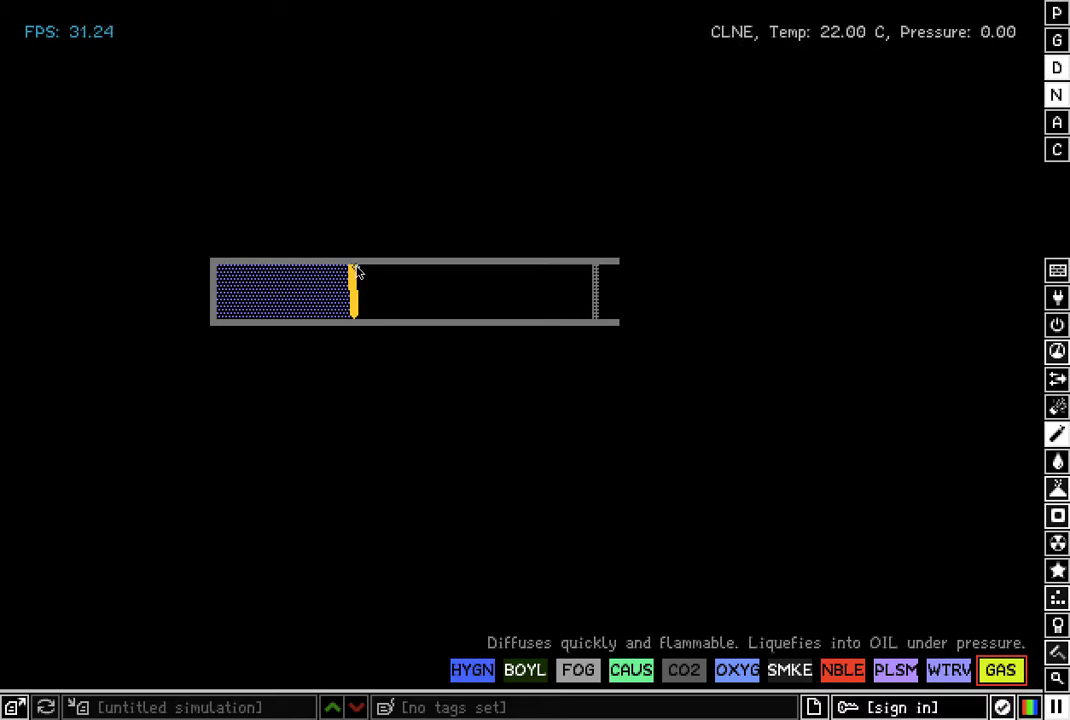
mouse_move(355, 269)
mouse_down()
mouse_move(440, 343)
mouse_move(494, 325)
mouse_up()
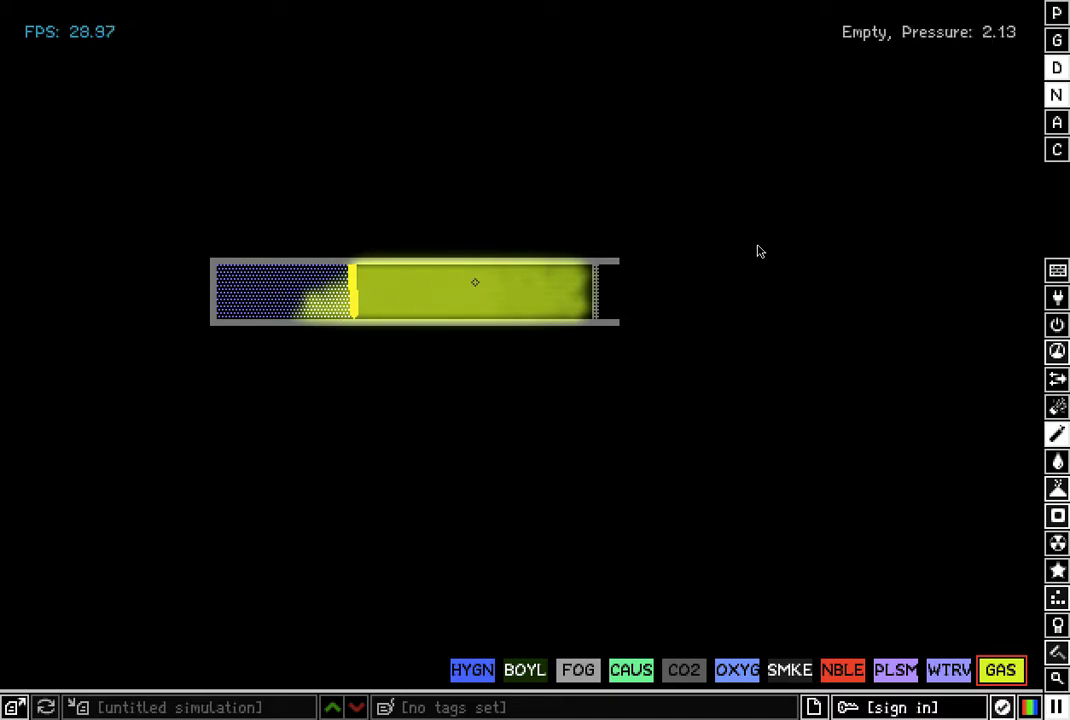
Box-erase the blue fan section at the pipe's left end with the particle eraser.
mouse_move(1061, 280)
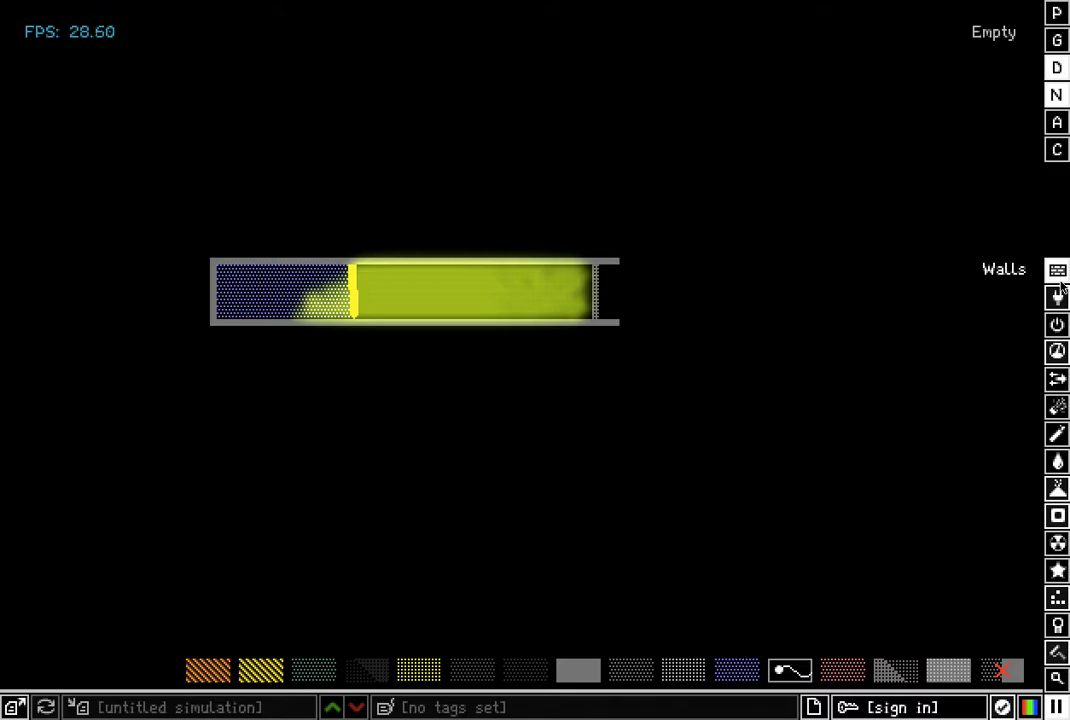
mouse_move(1058, 542)
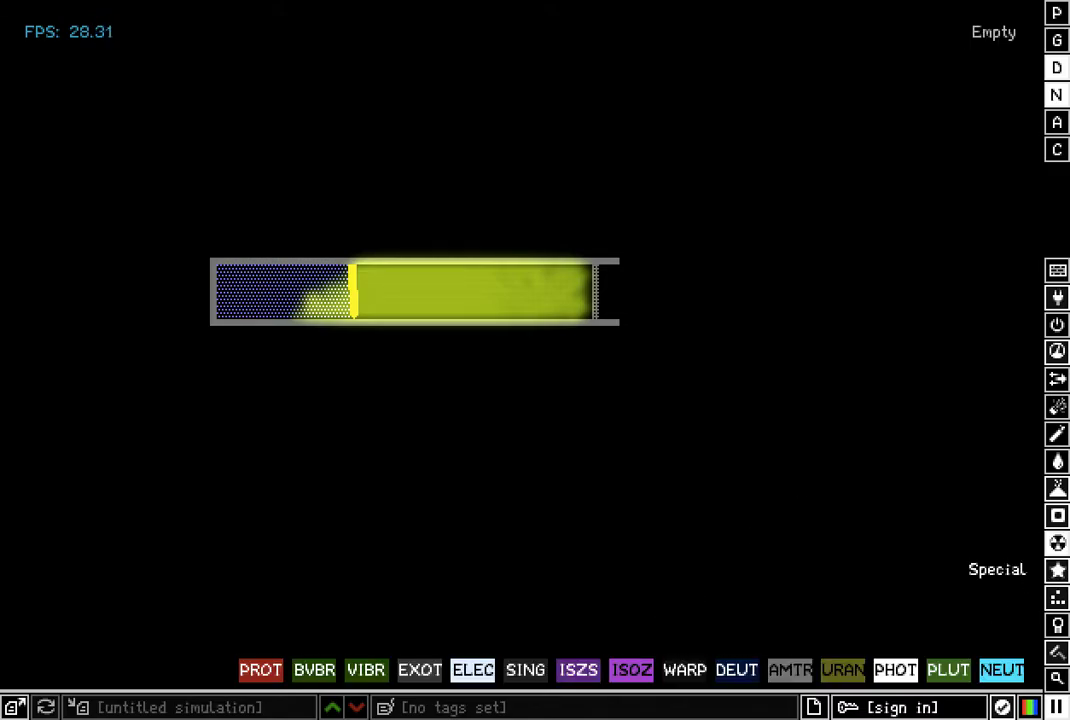
mouse_move(1058, 569)
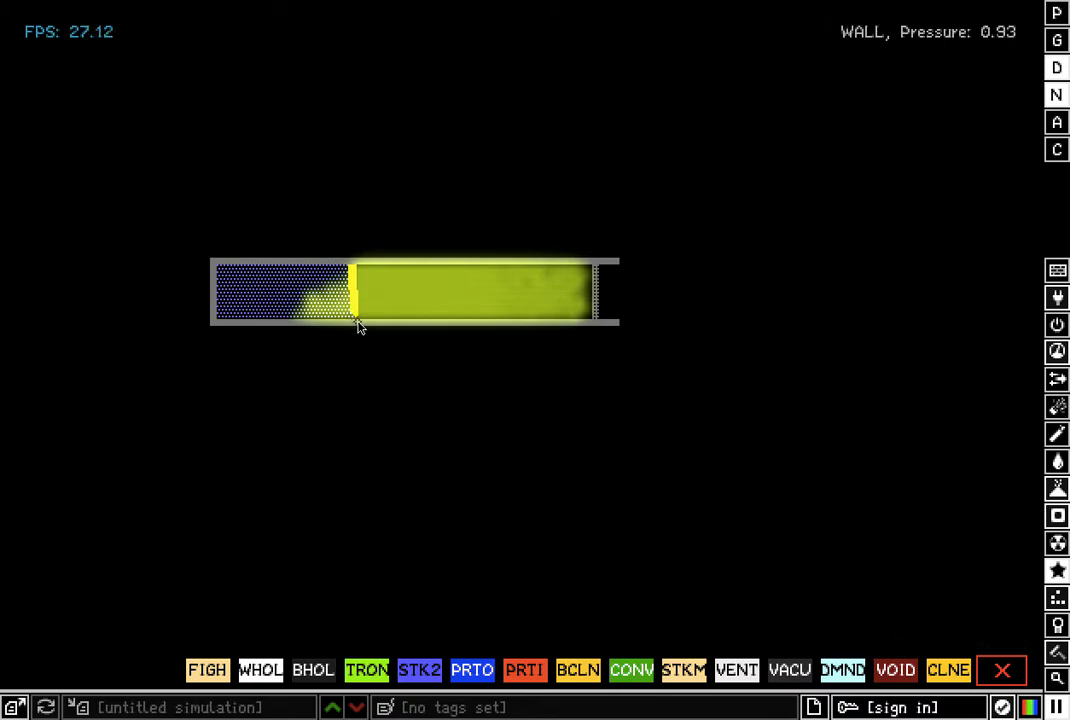
click(948, 670)
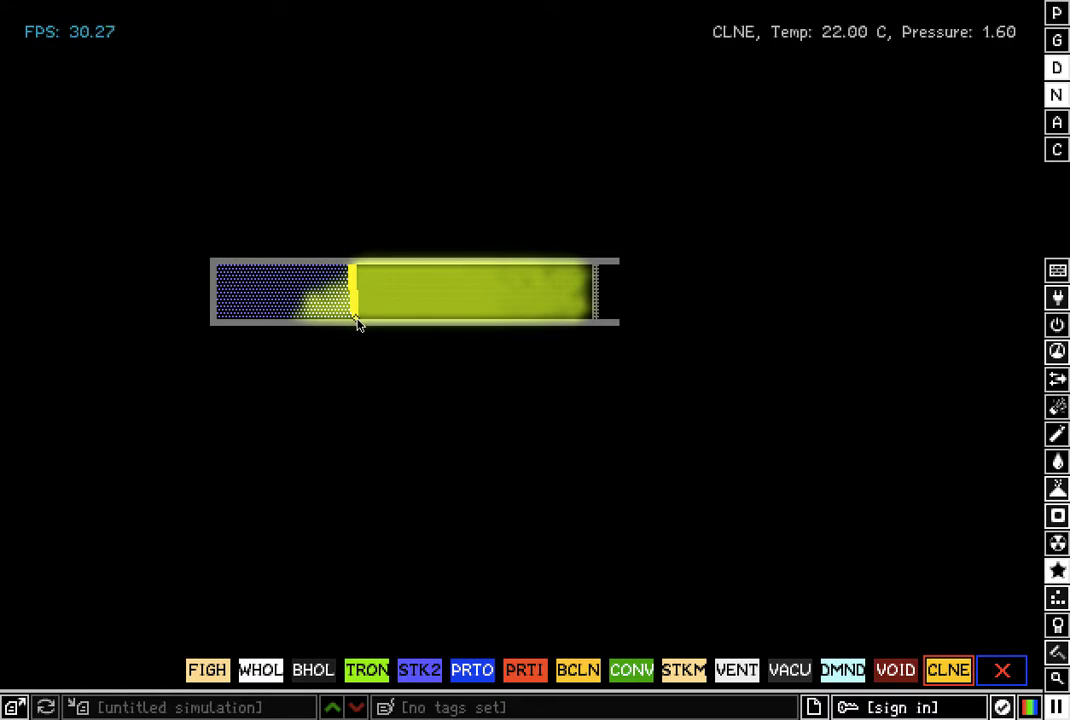
click(999, 672)
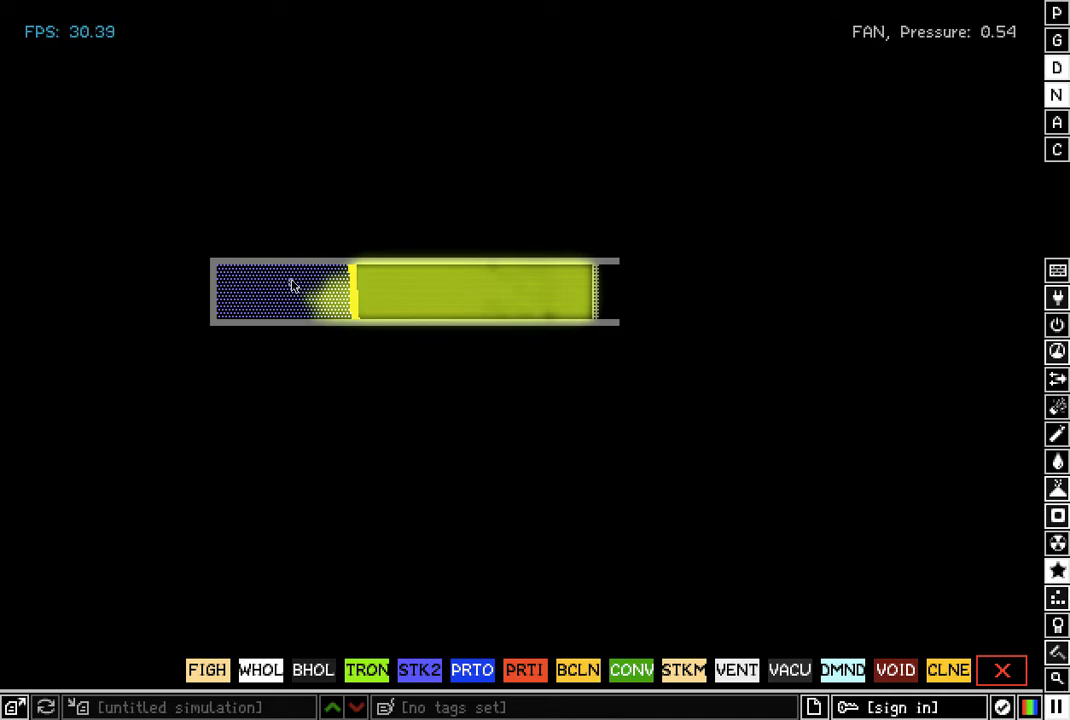
mouse_move(294, 272)
mouse_down()
mouse_move(351, 306)
mouse_move(355, 324)
mouse_up()
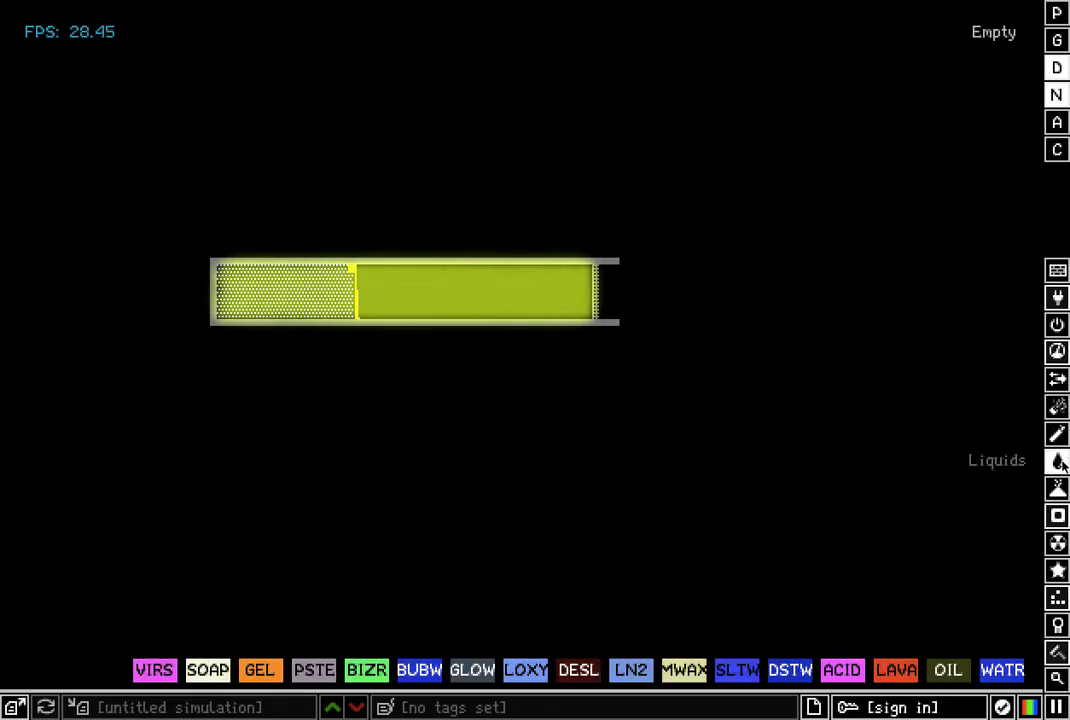
Put fire-producing CLNE points on the top-right and bottom-right corners of the pipe's mouth.
mouse_move(1057, 488)
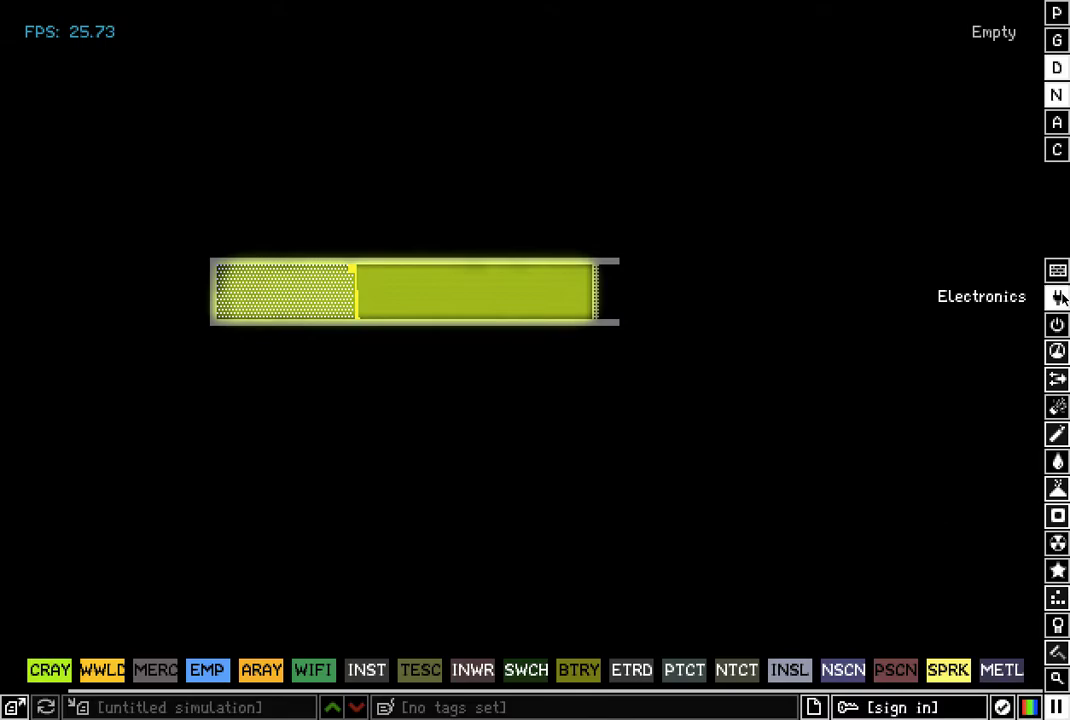
mouse_move(1059, 572)
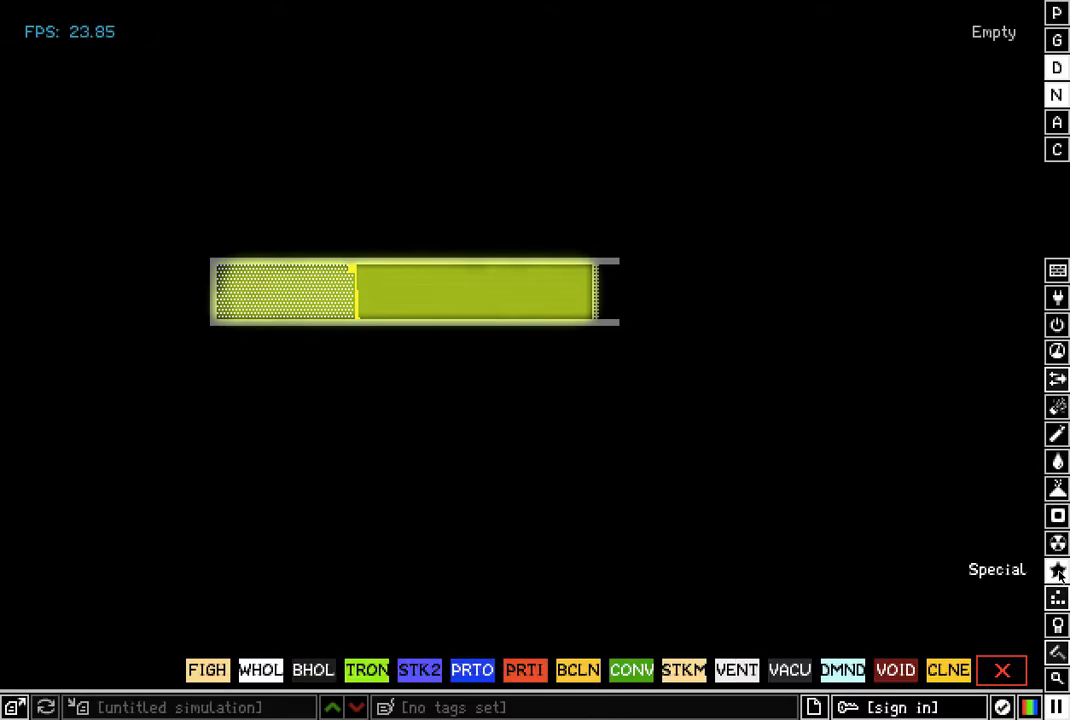
click(948, 669)
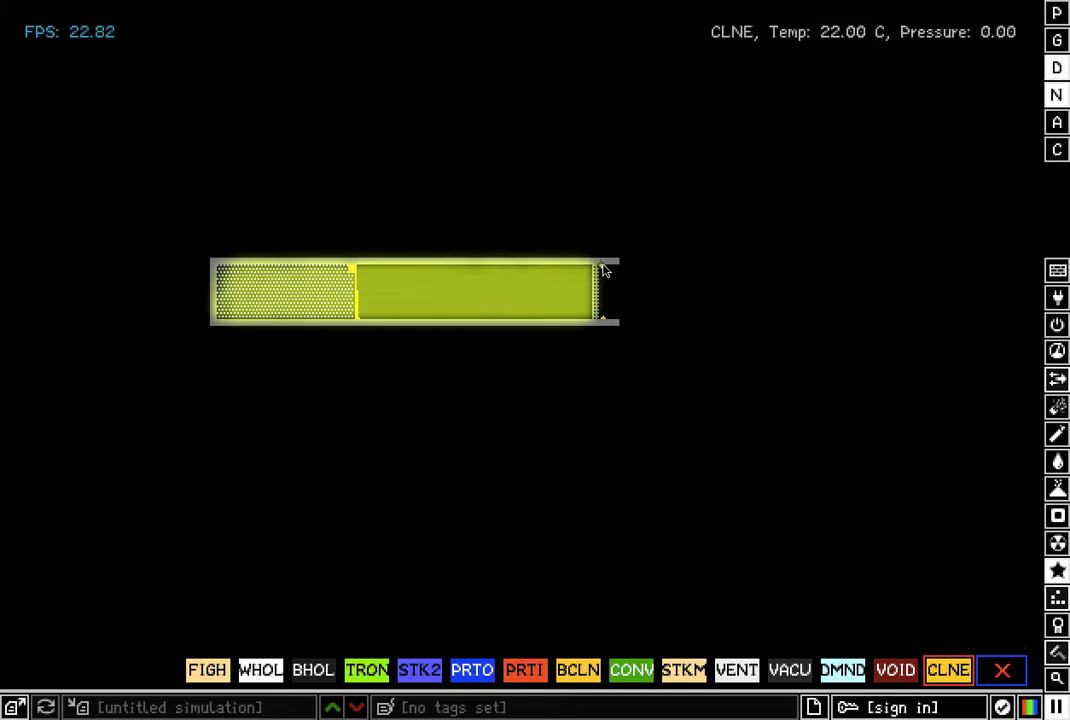
mouse_move(1066, 445)
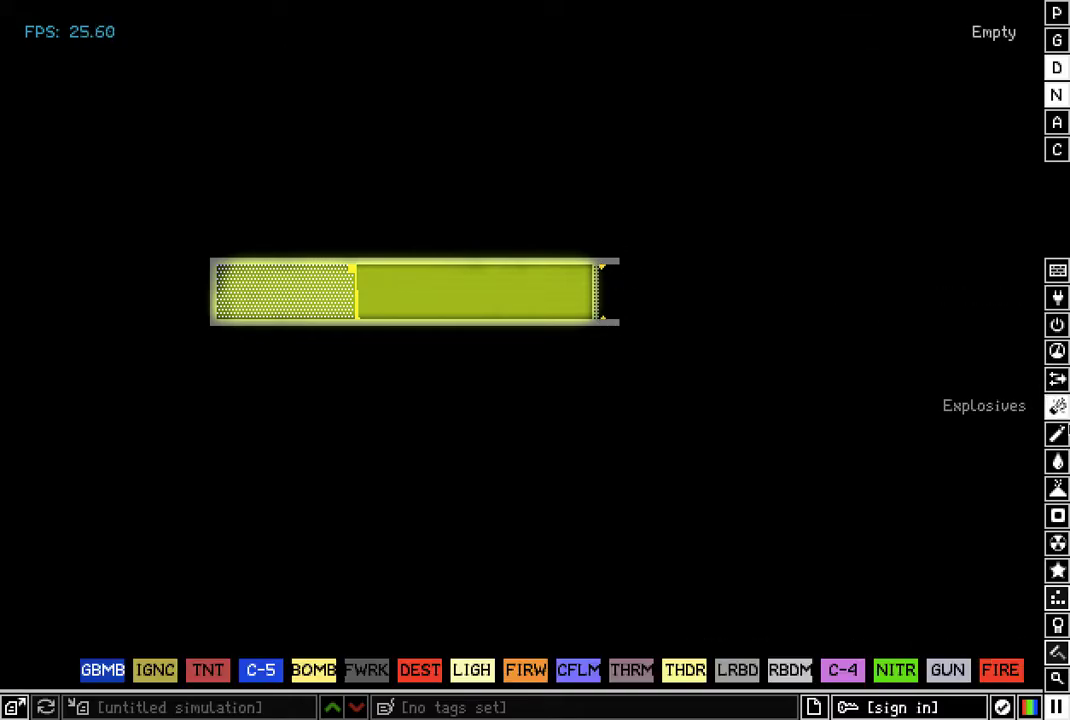
mouse_move(1061, 419)
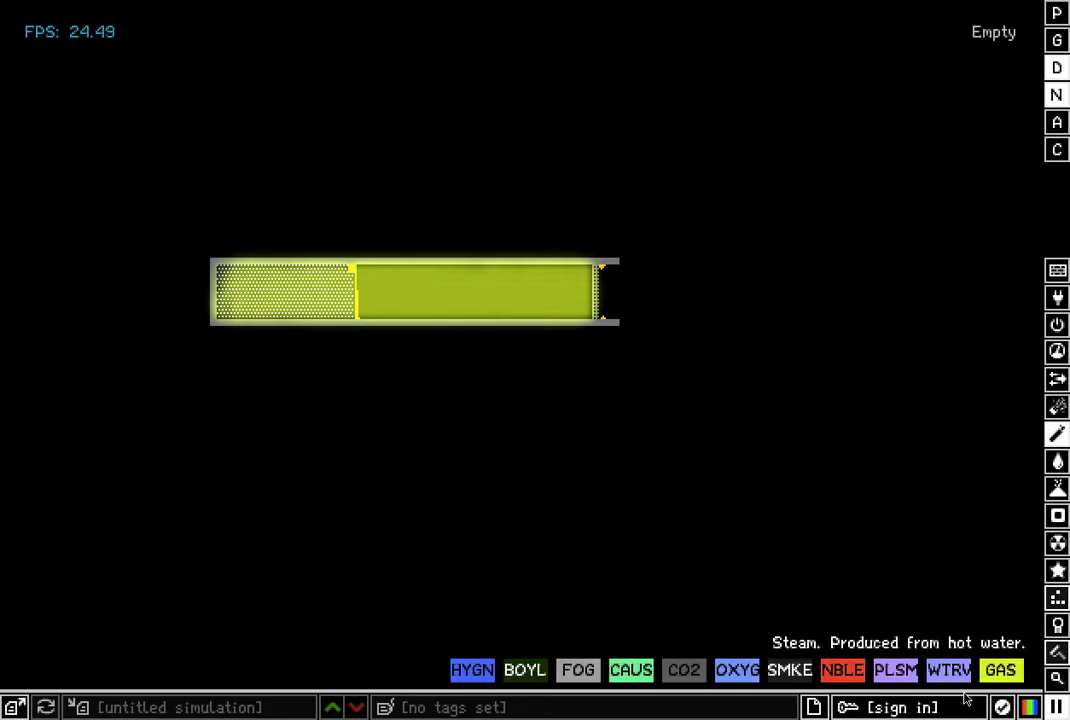
click(1000, 670)
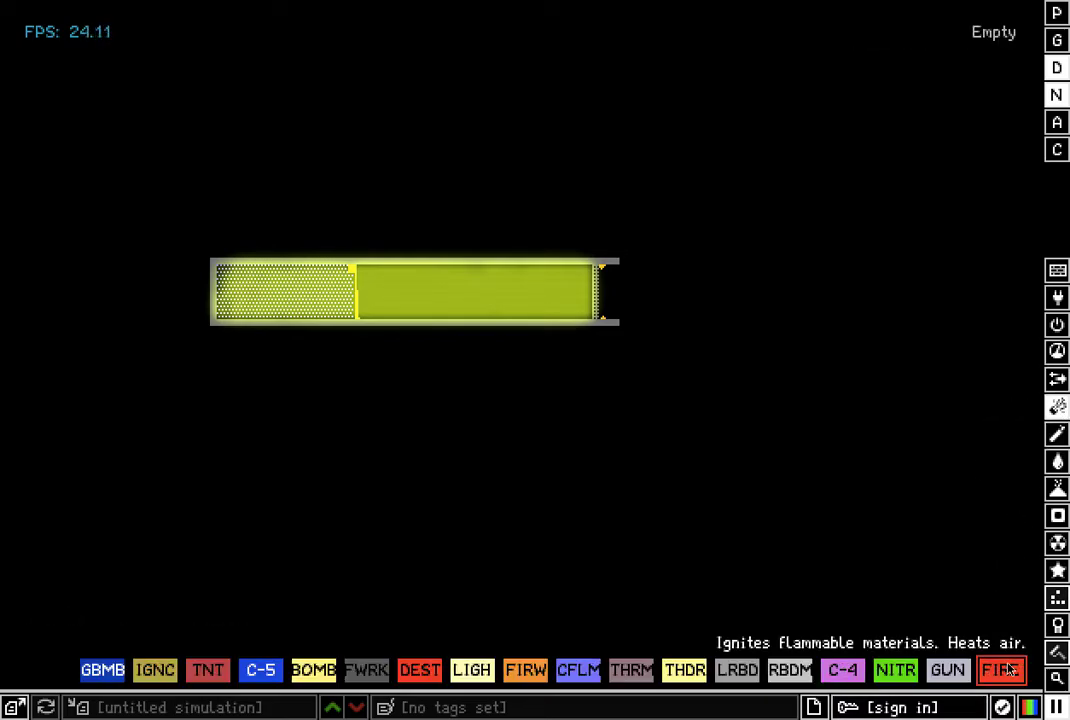
click(604, 268)
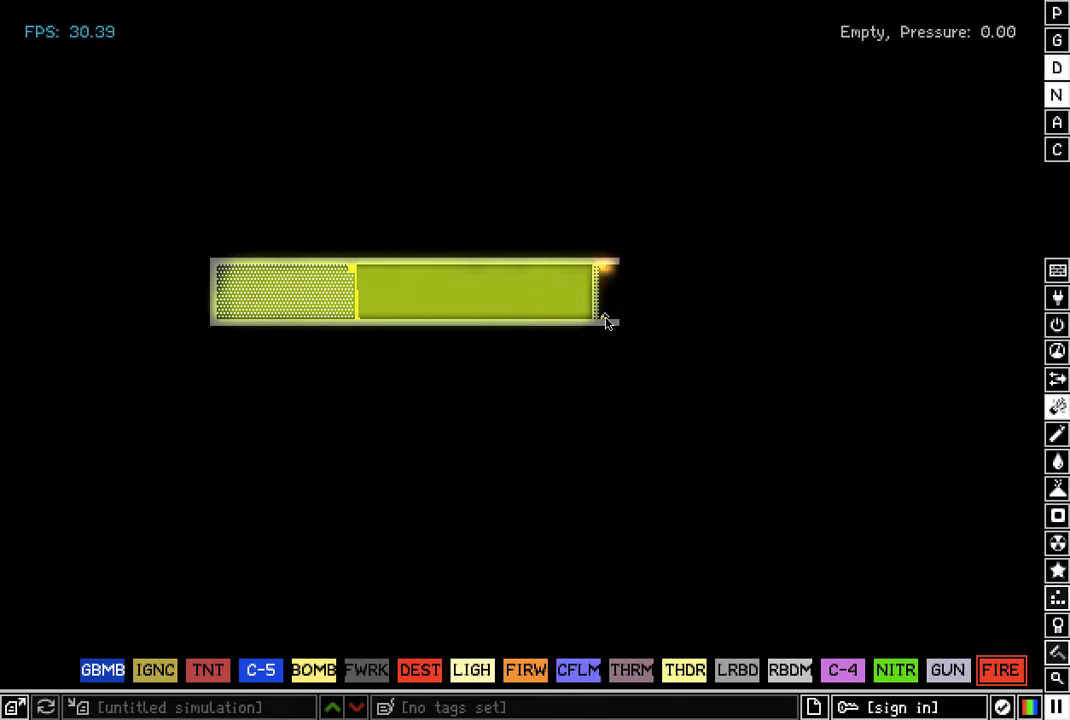
click(605, 318)
mouse_move(1064, 352)
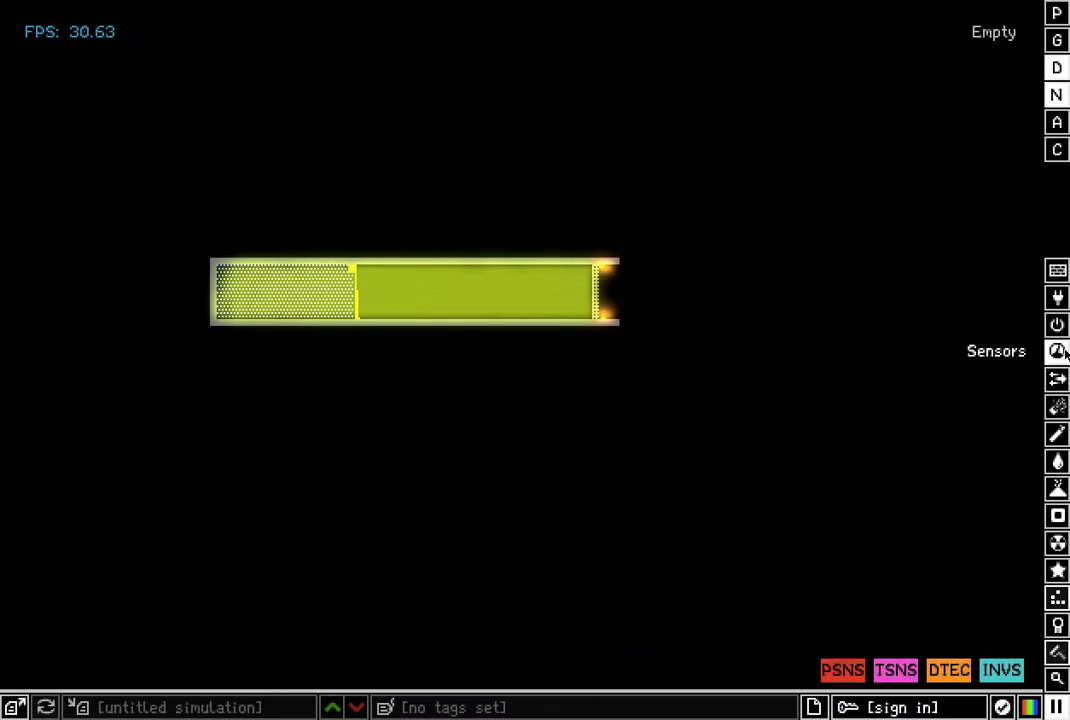
mouse_move(1064, 399)
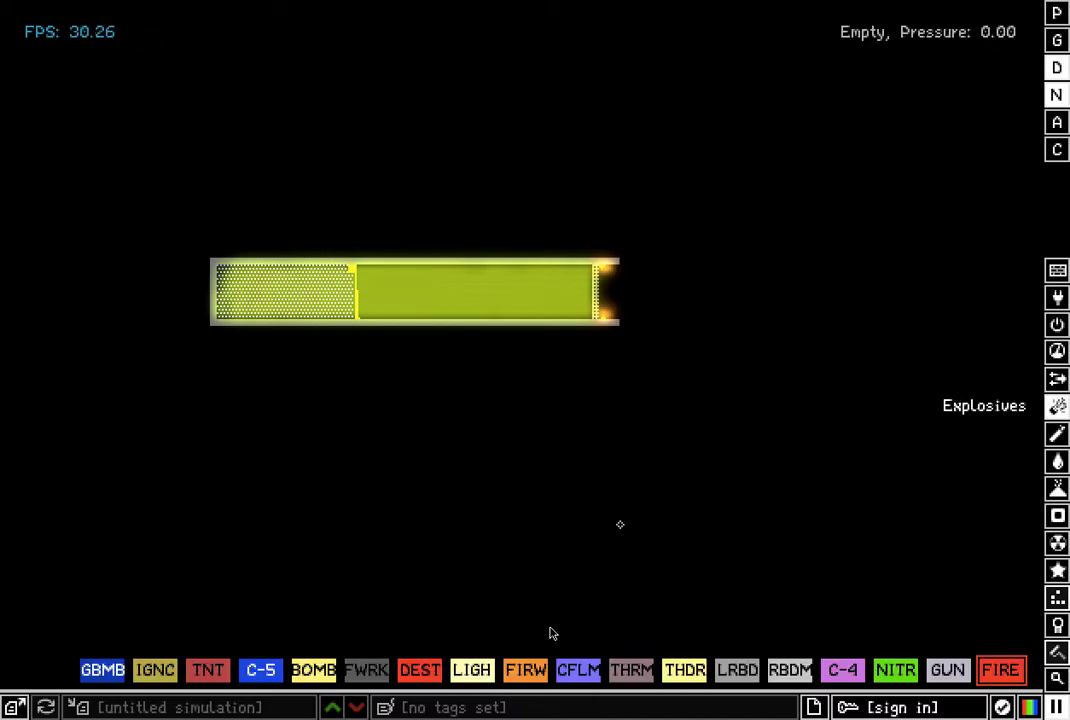
mouse_move(1056, 302)
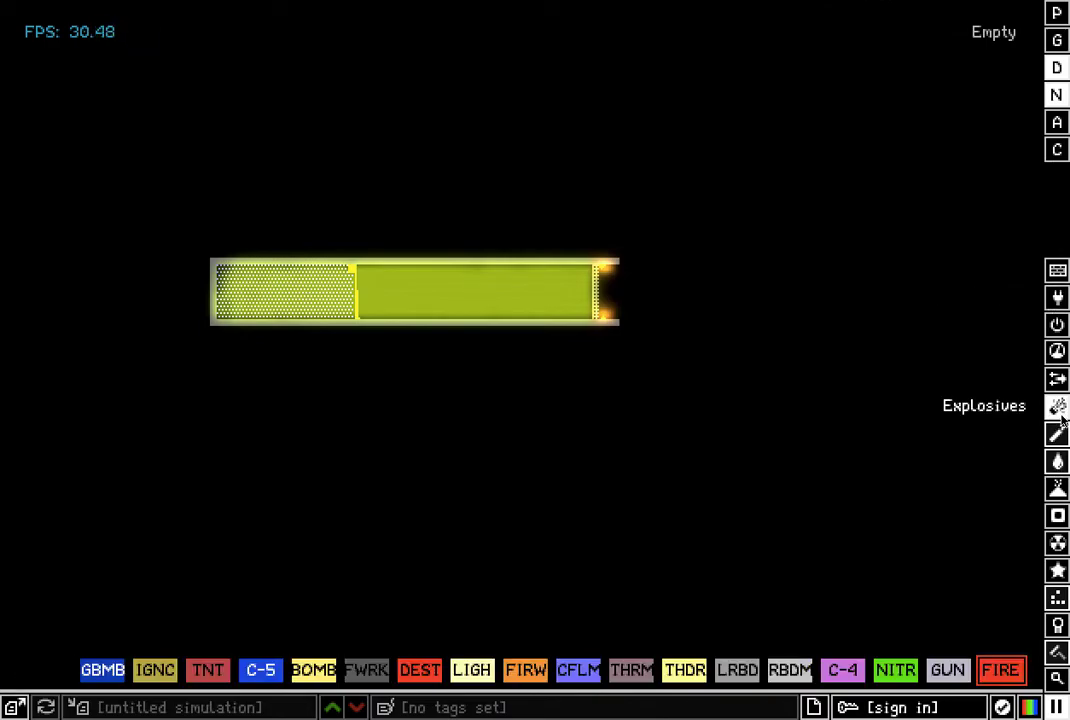
mouse_move(1060, 435)
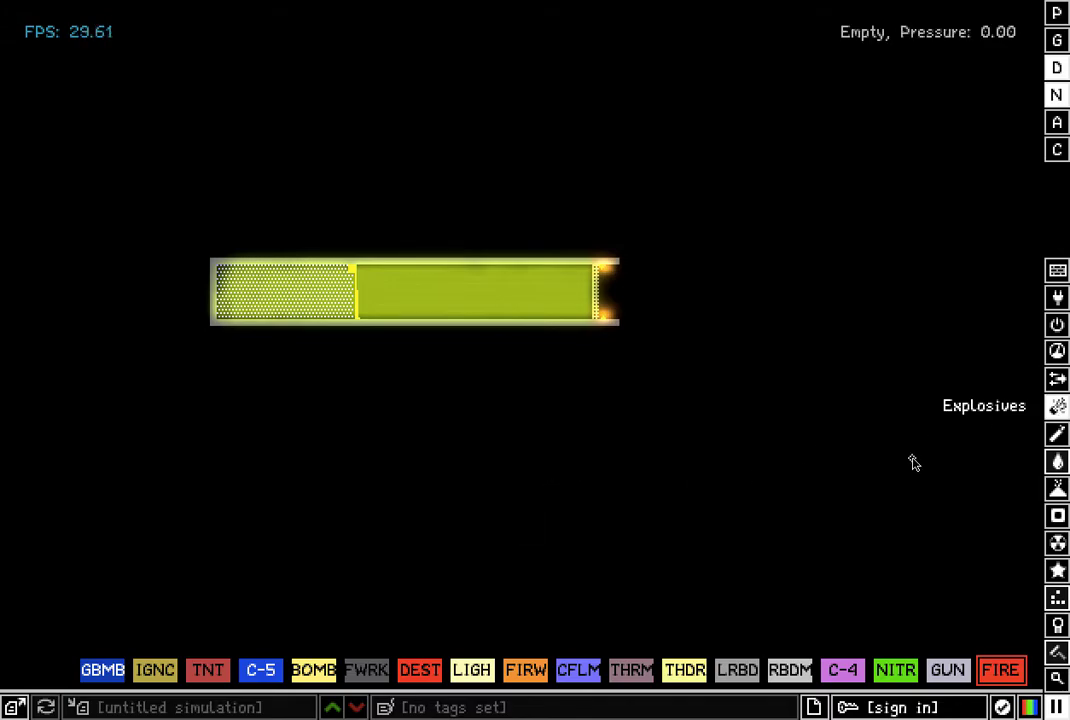
Start the pistol-grip outline with a Basic wall line down from the pipe's underside.
mouse_move(1058, 270)
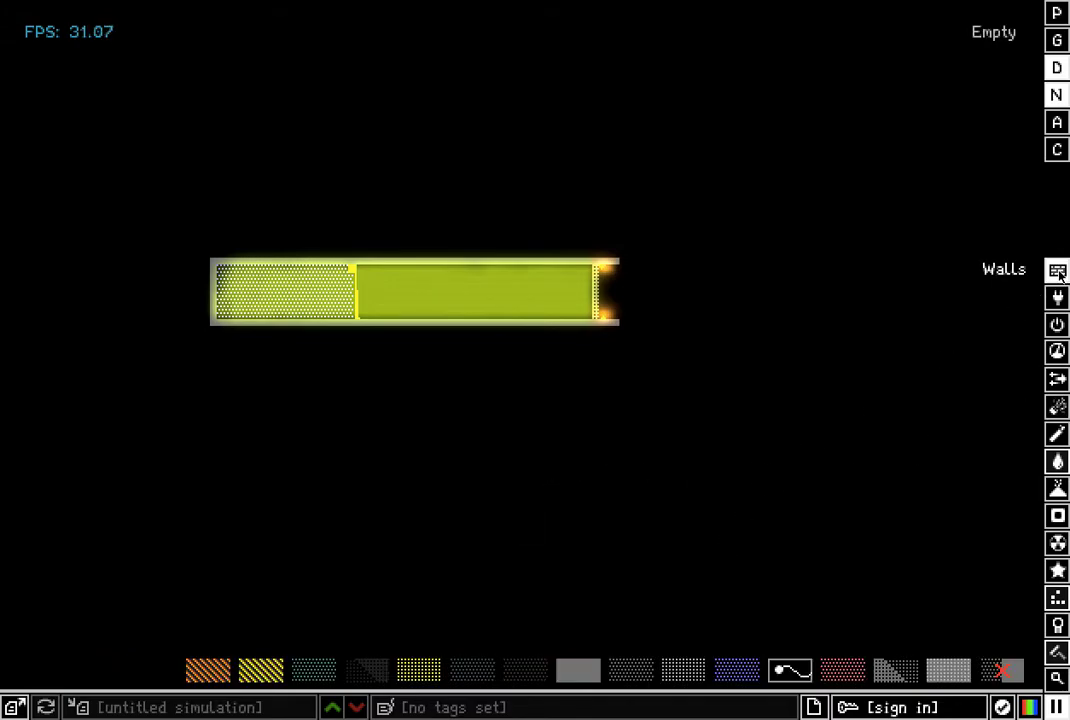
mouse_move(424, 684)
click(578, 670)
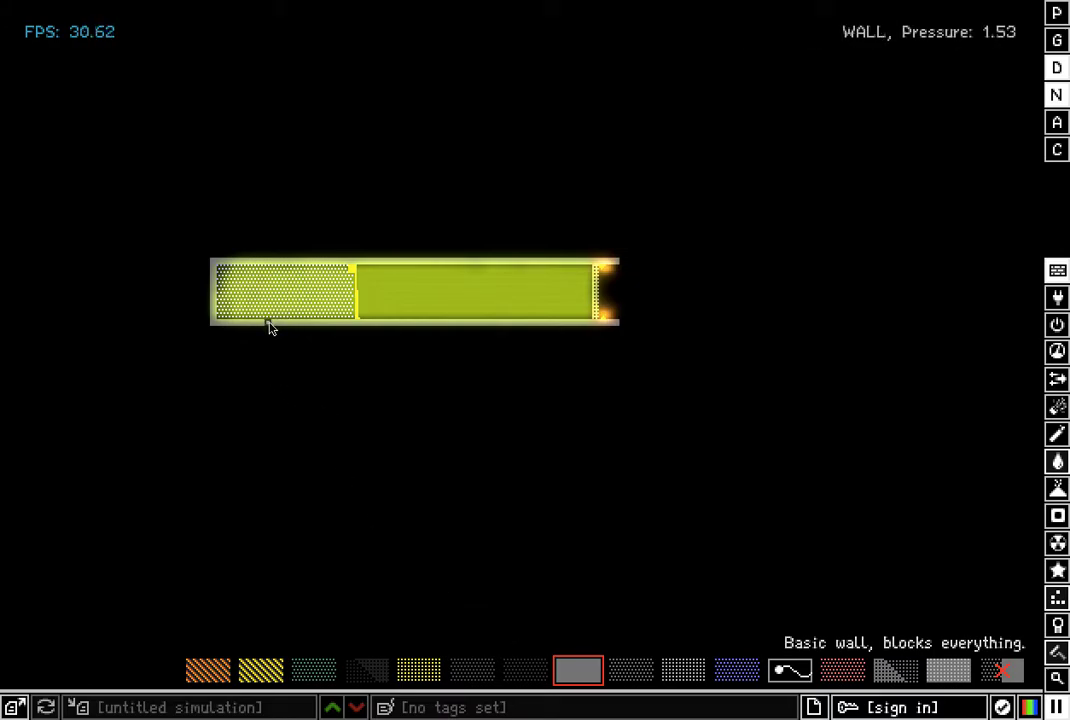
drag(266, 322, 274, 388)
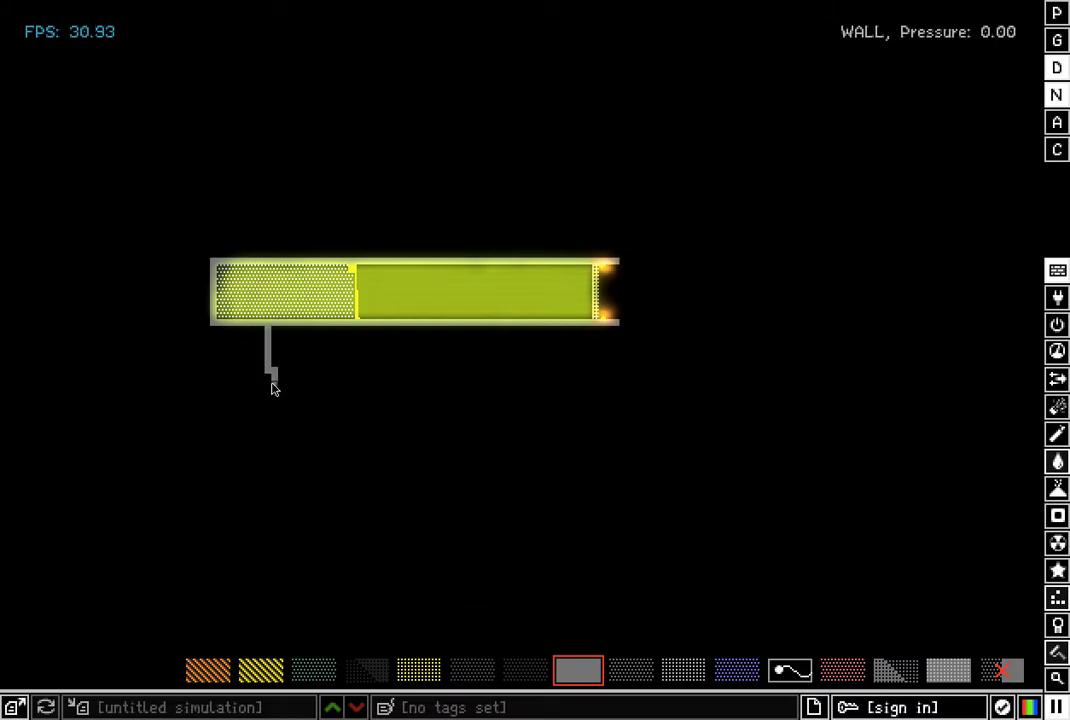
click(1002, 669)
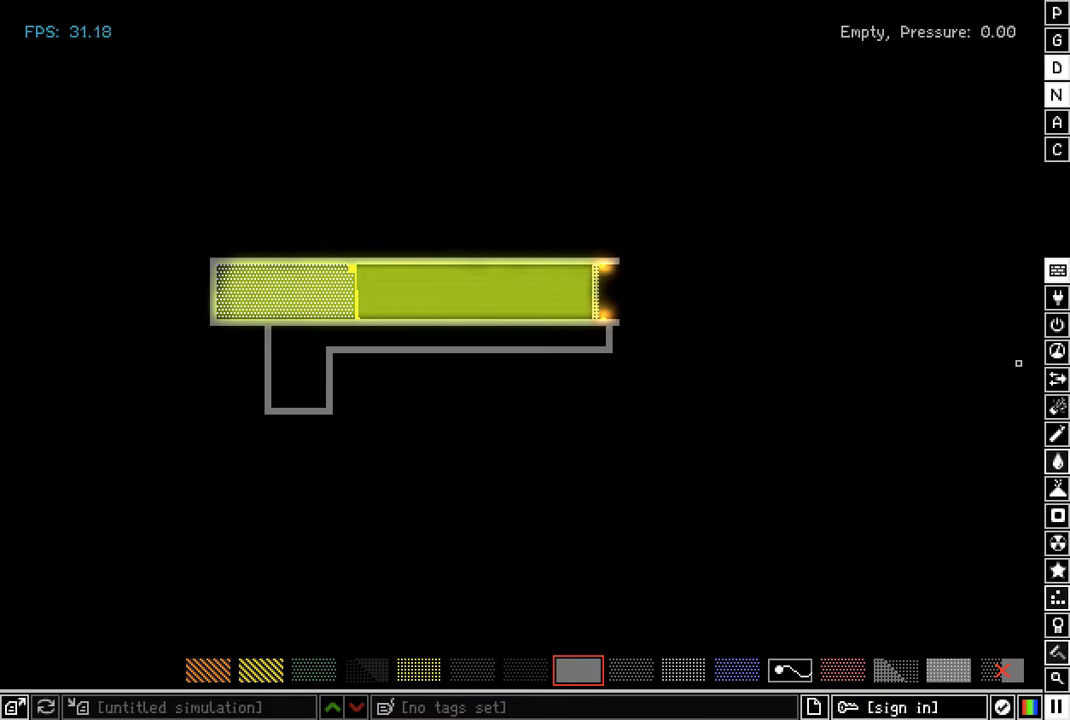
Fill the bottom of the grip with a BTRY battery block.
mouse_move(1057, 461)
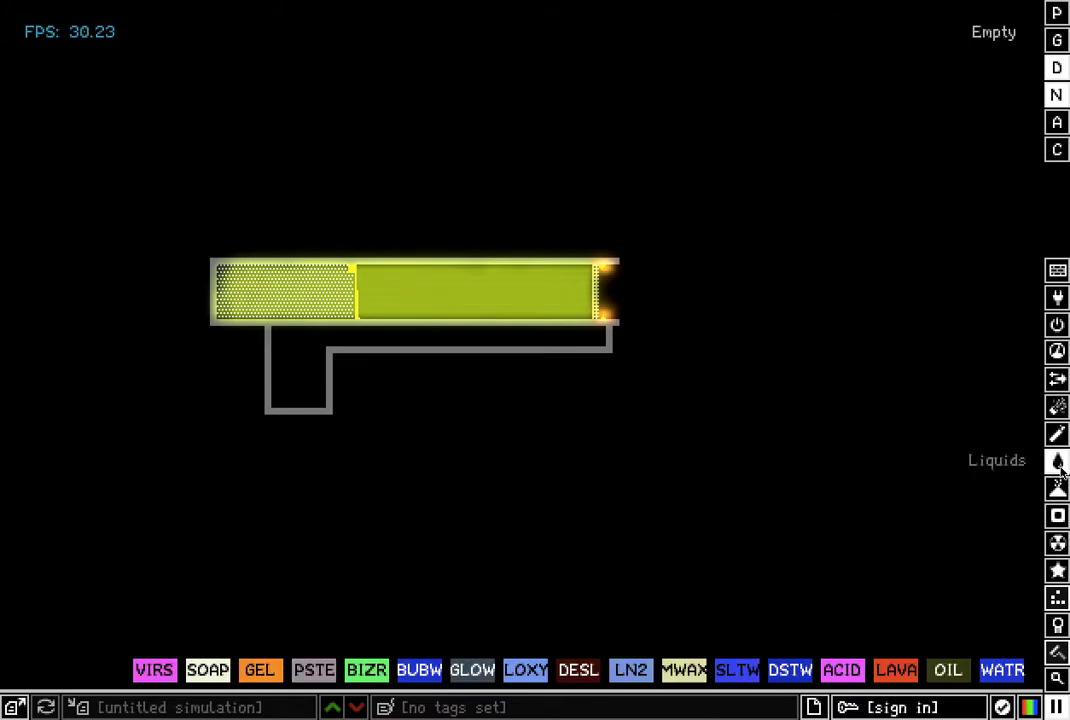
mouse_move(1059, 299)
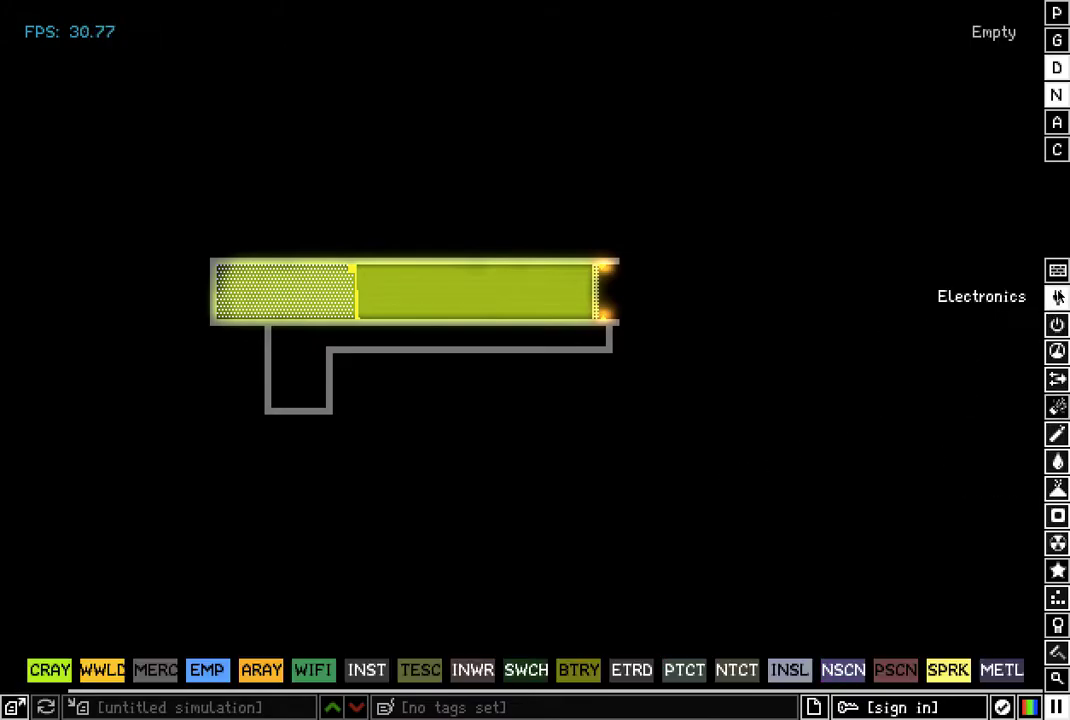
click(600, 670)
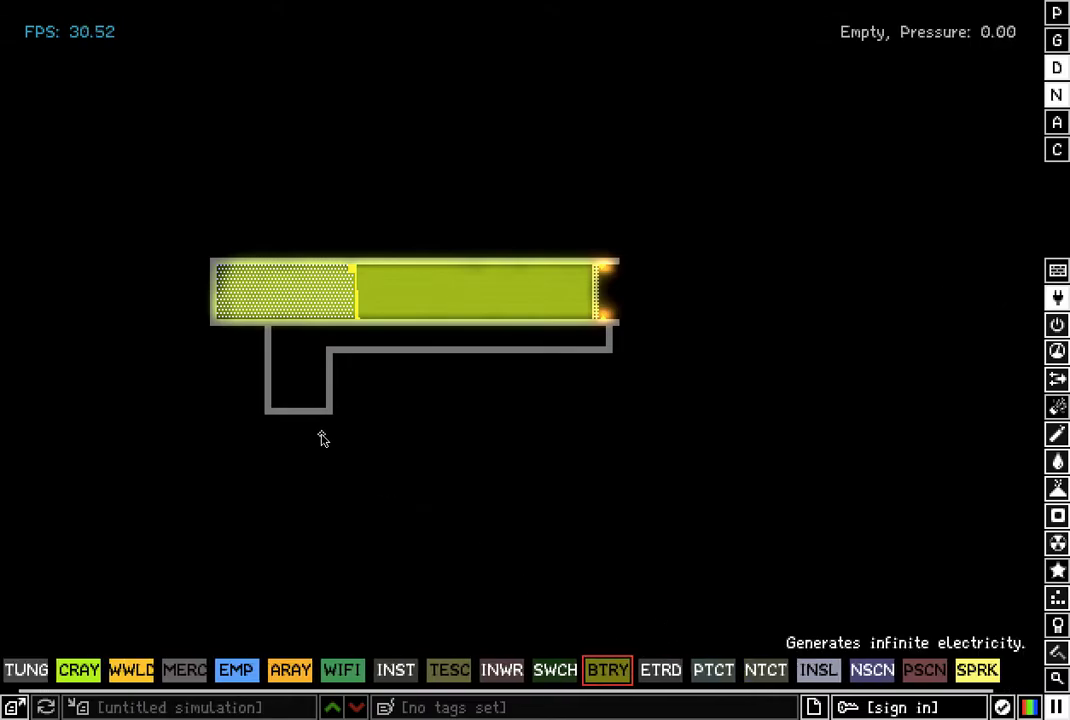
drag(269, 400, 326, 406)
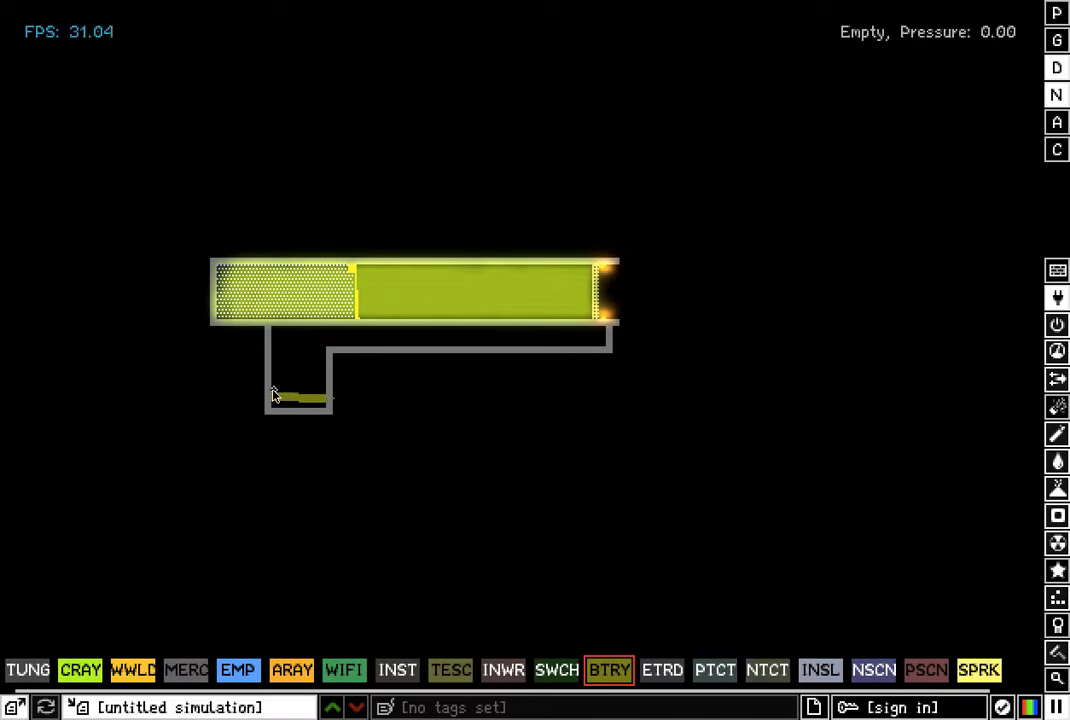
drag(272, 395, 331, 412)
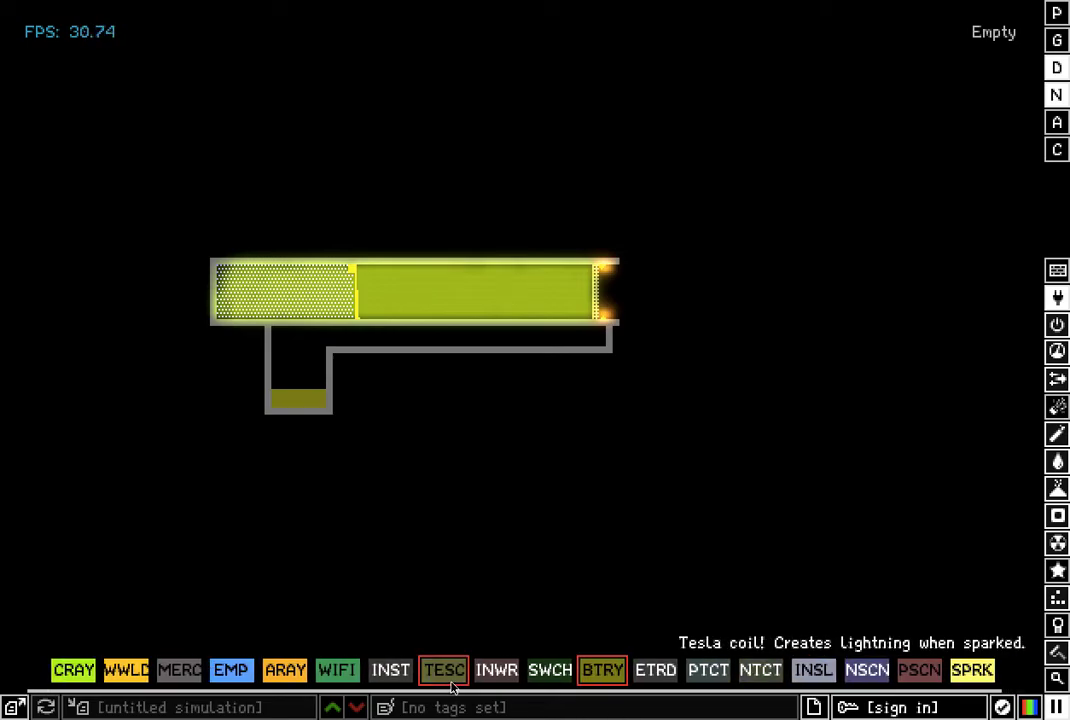
Fill a SWCH column from the battery up to the pipe and add NSCN beside it.
click(550, 669)
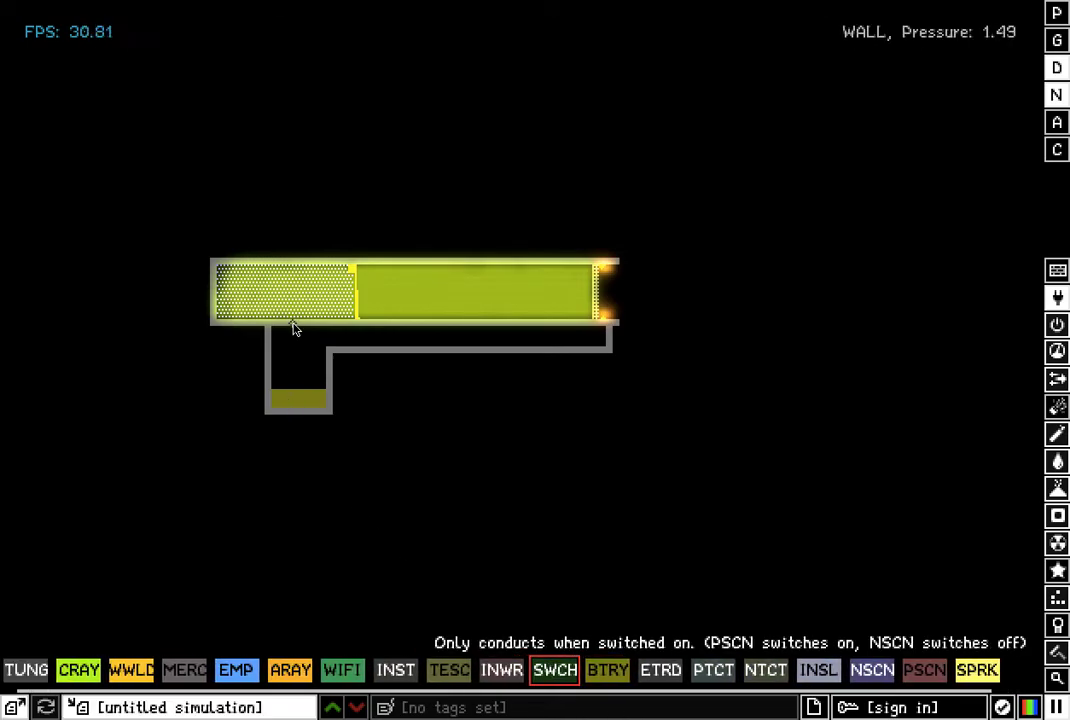
click(307, 396)
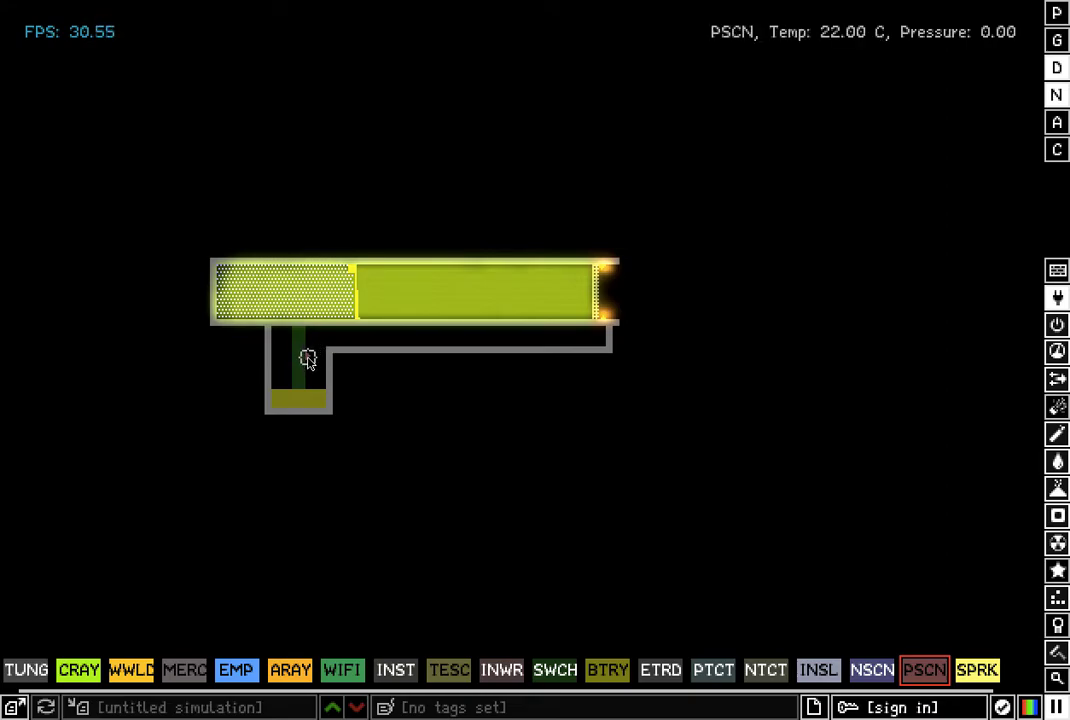
click(858, 670)
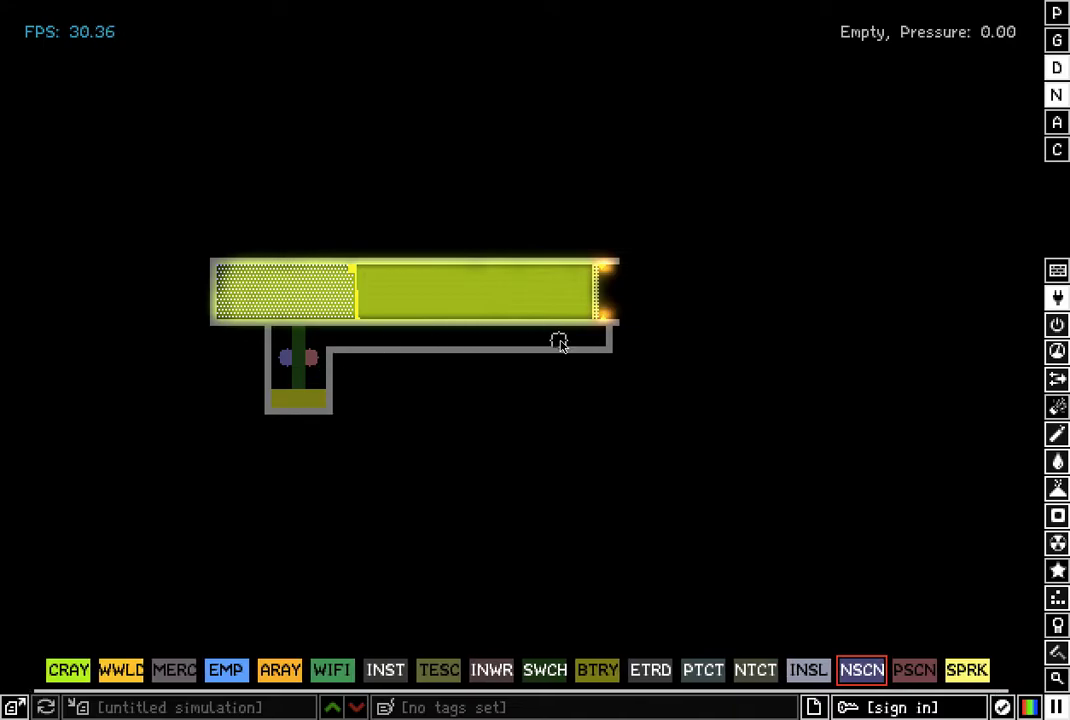
Draw a TTAN titanium line from the switch column out toward the nozzle.
mouse_move(1059, 436)
mouse_move(1067, 529)
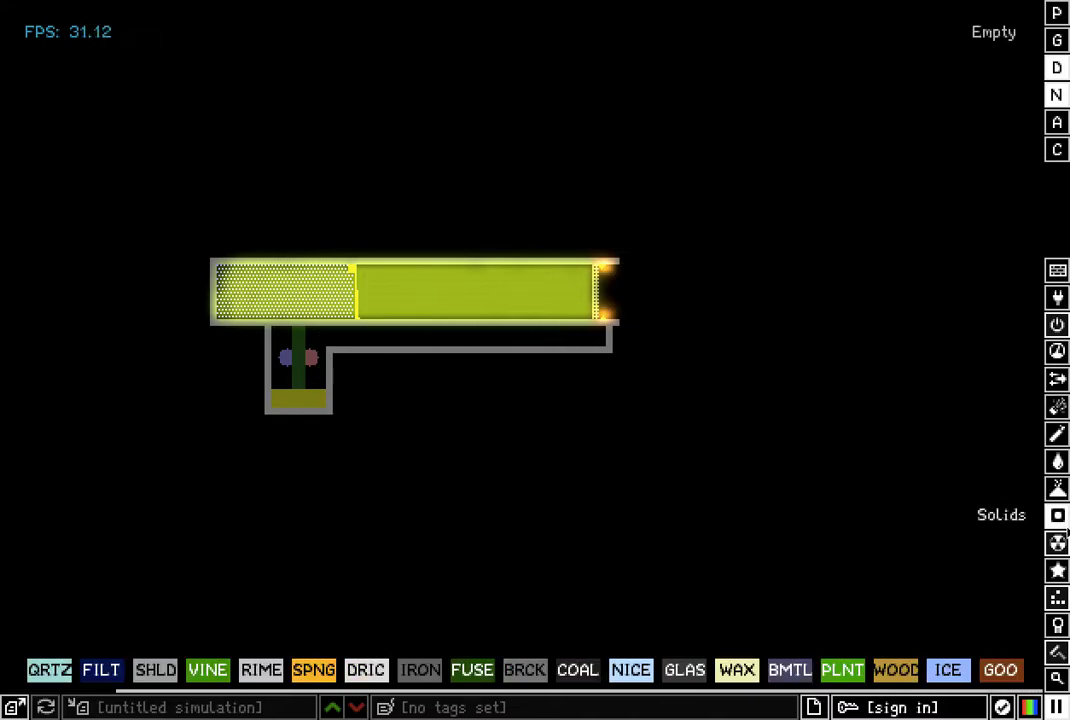
click(72, 662)
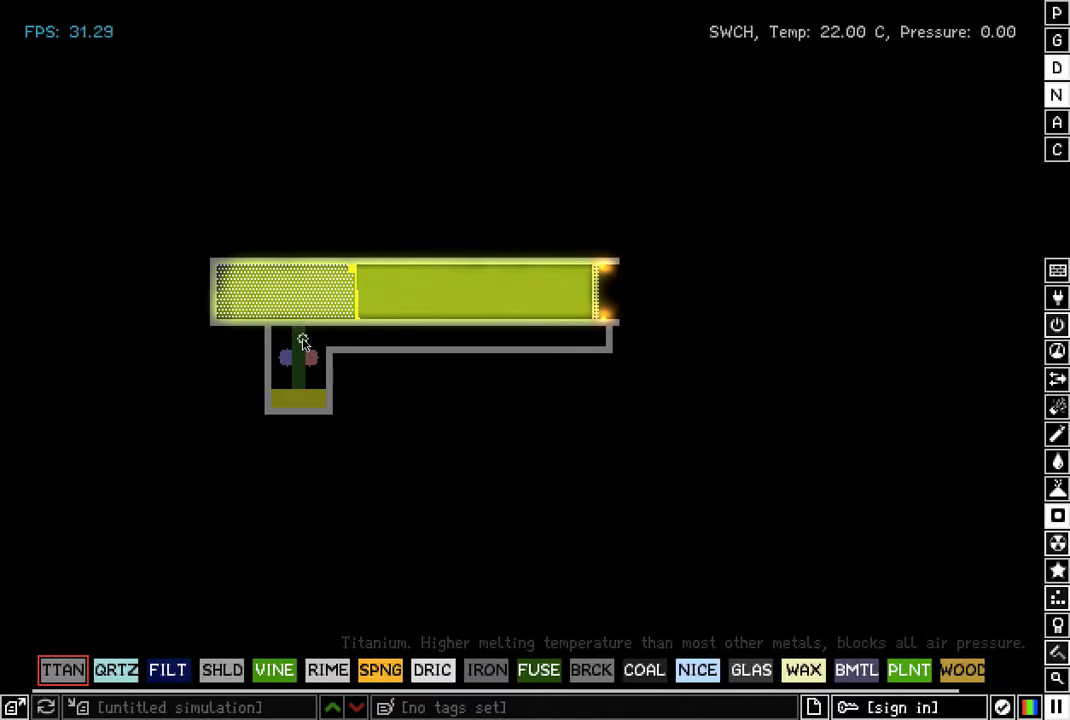
drag(301, 337, 594, 340)
Join the lower channel's right end to the nozzle with a short E-Wall section.
mouse_move(1060, 272)
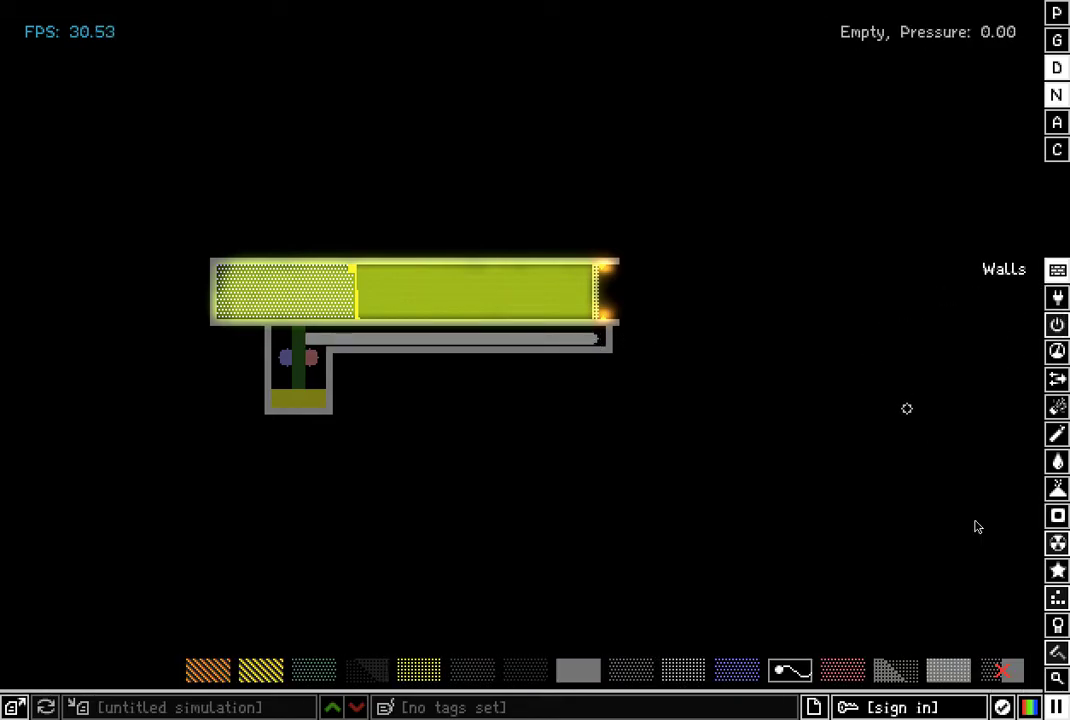
click(894, 681)
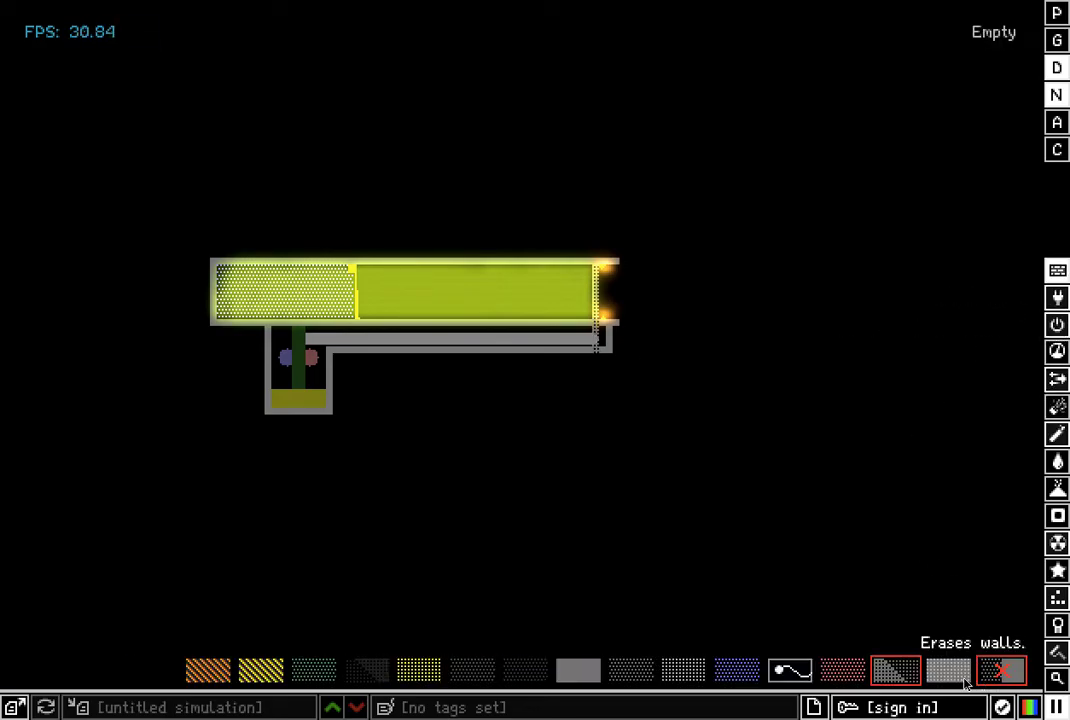
click(950, 670)
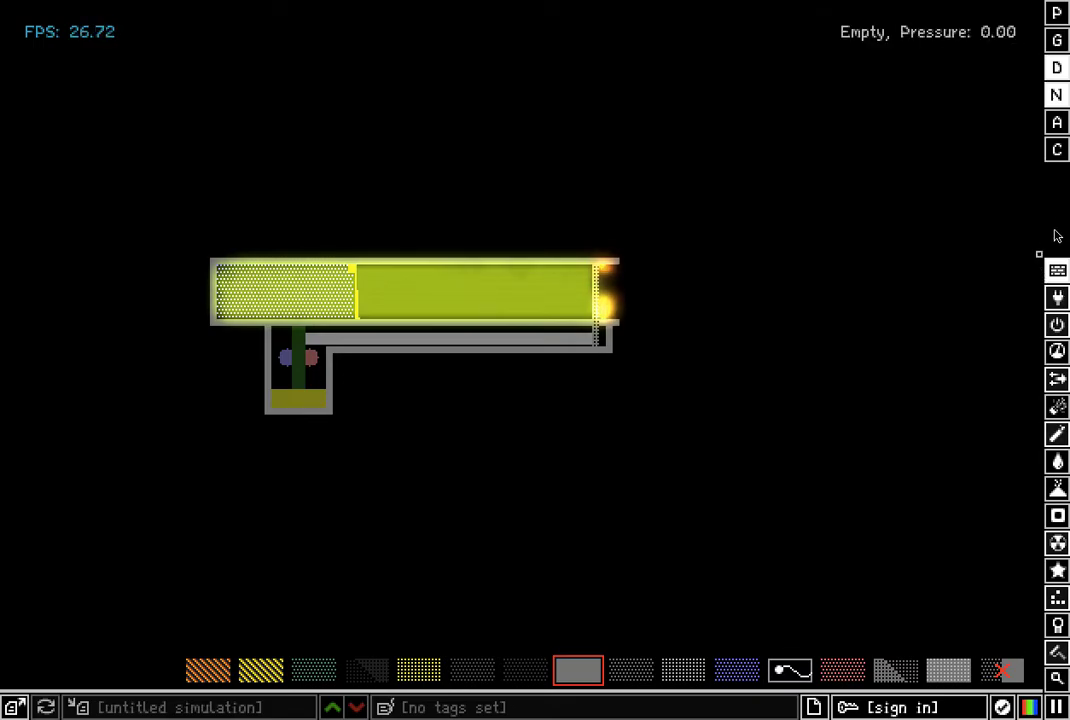
Spark the green conductor with SPRK to power the flamethrower.
mouse_move(1063, 298)
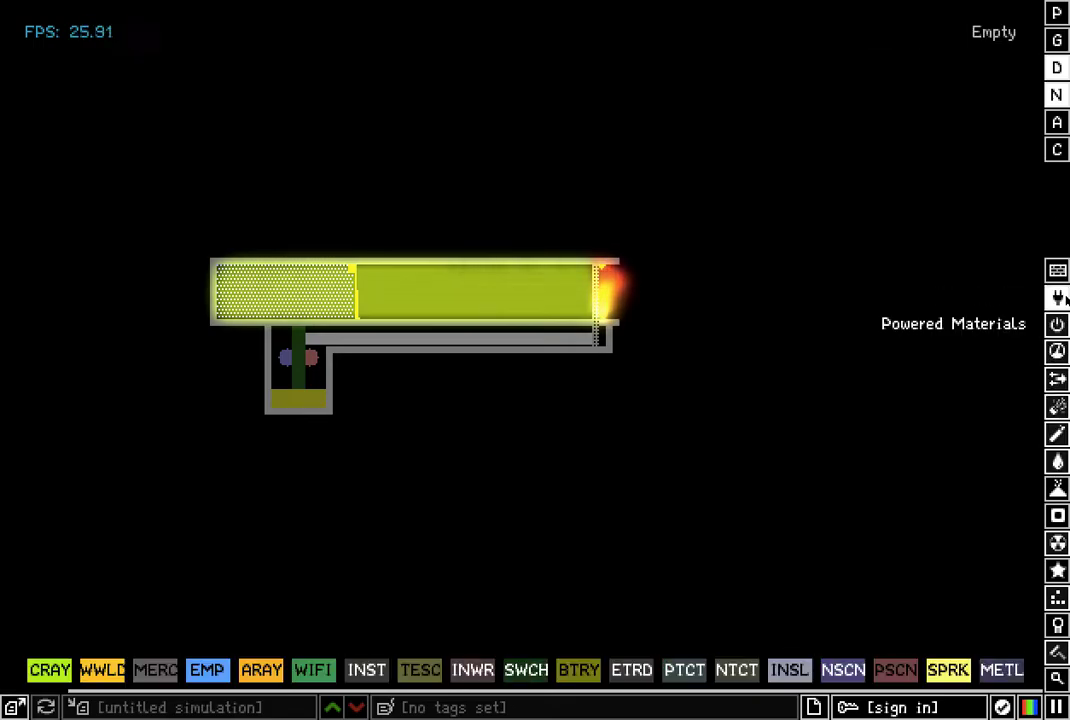
click(966, 674)
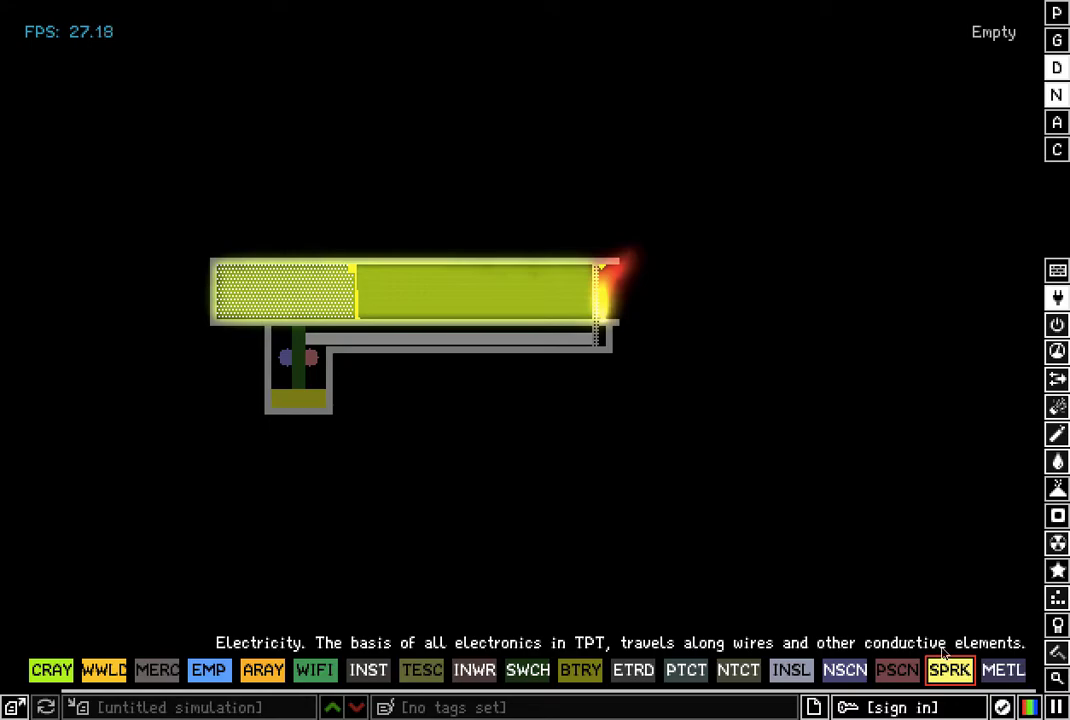
click(314, 370)
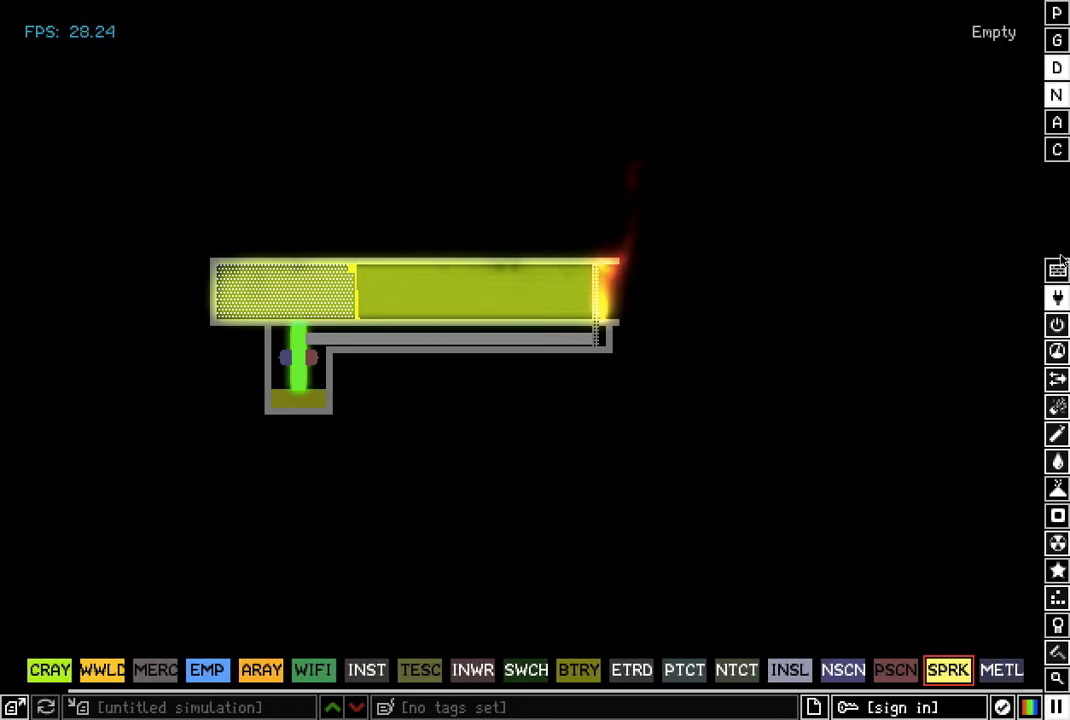
Add METL to the wire so the spark carries through.
mouse_move(1057, 270)
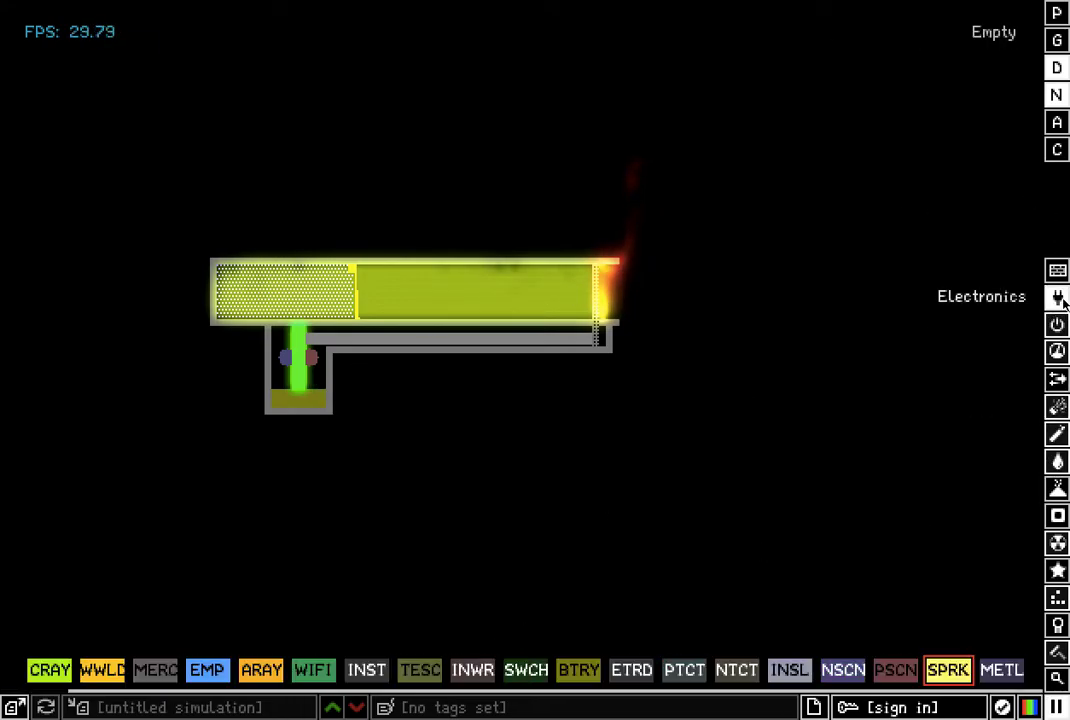
mouse_move(1057, 651)
mouse_move(1057, 297)
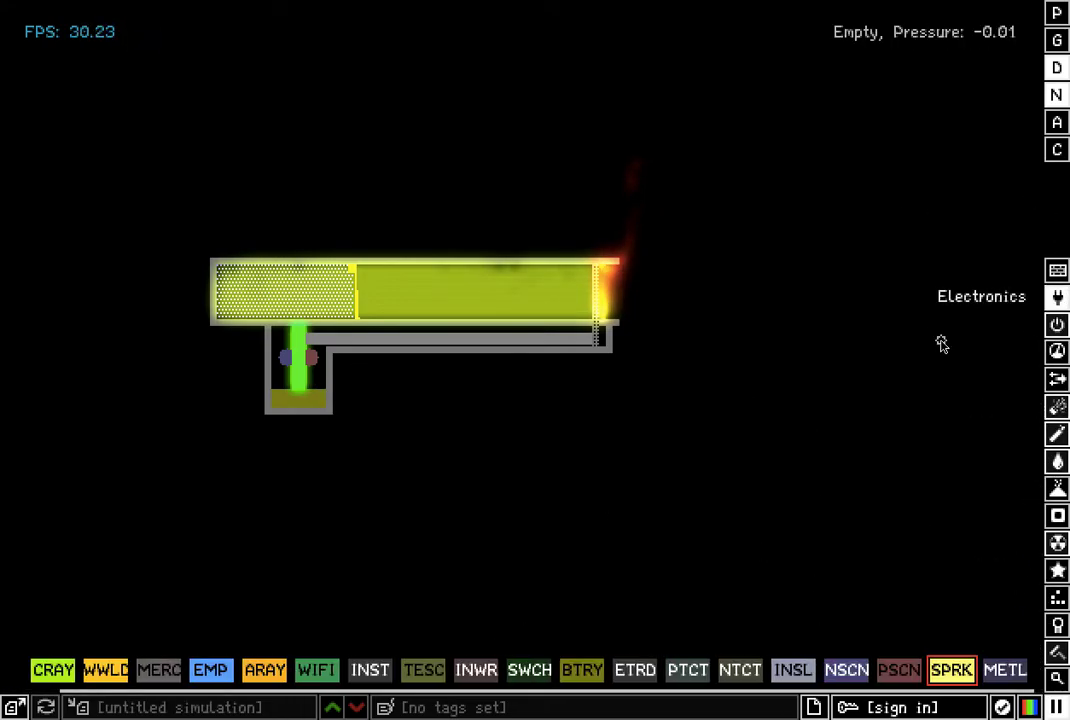
click(1010, 678)
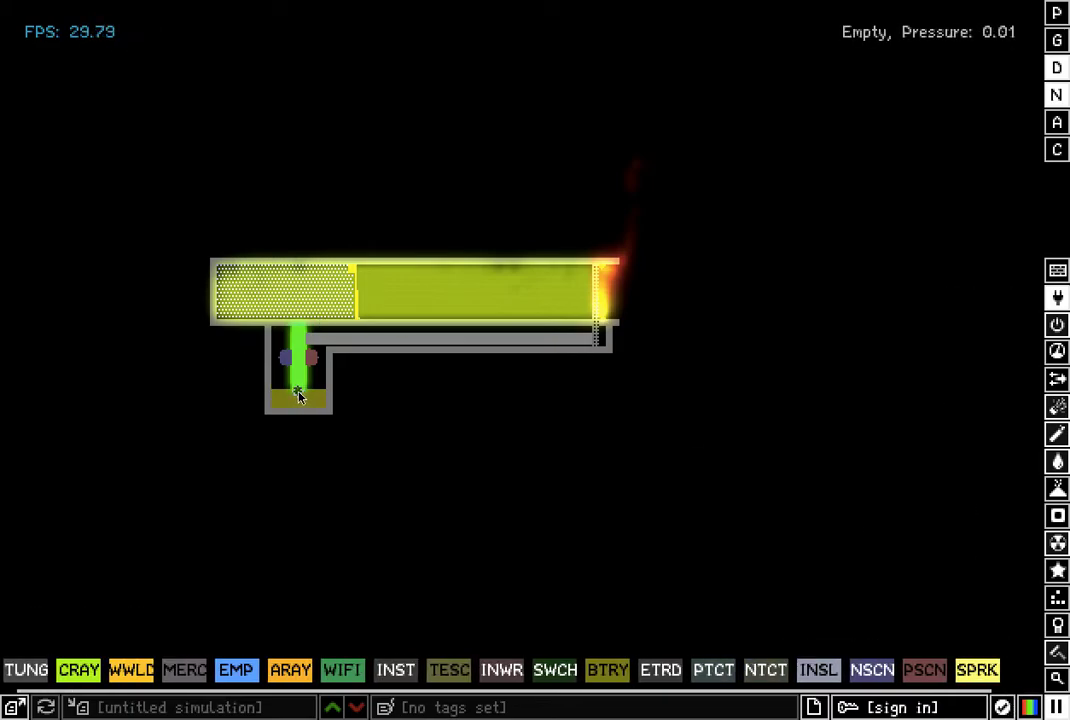
click(297, 396)
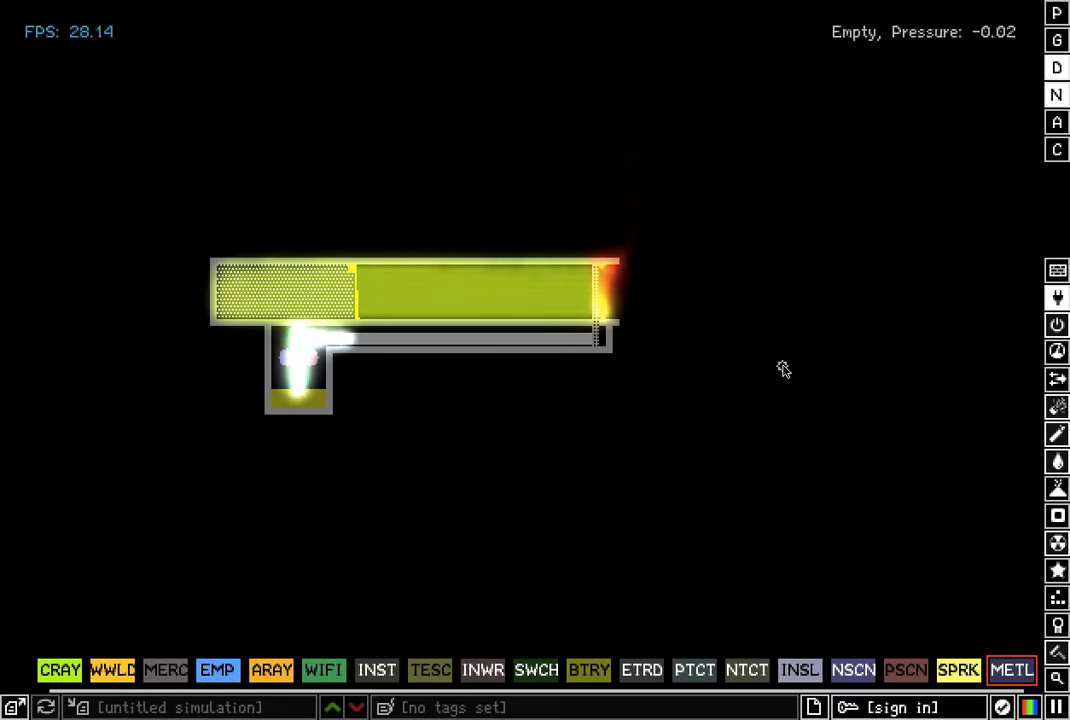
Erase a rectangle of particles over the nozzle section with the Special eraser.
mouse_move(1032, 440)
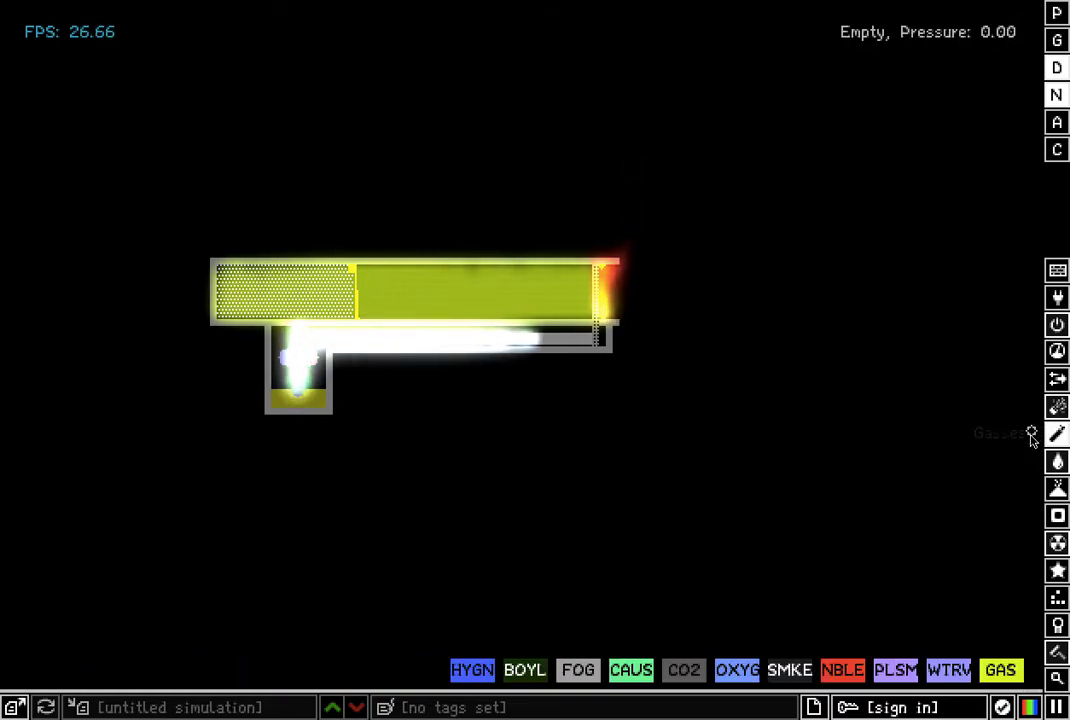
mouse_move(1057, 297)
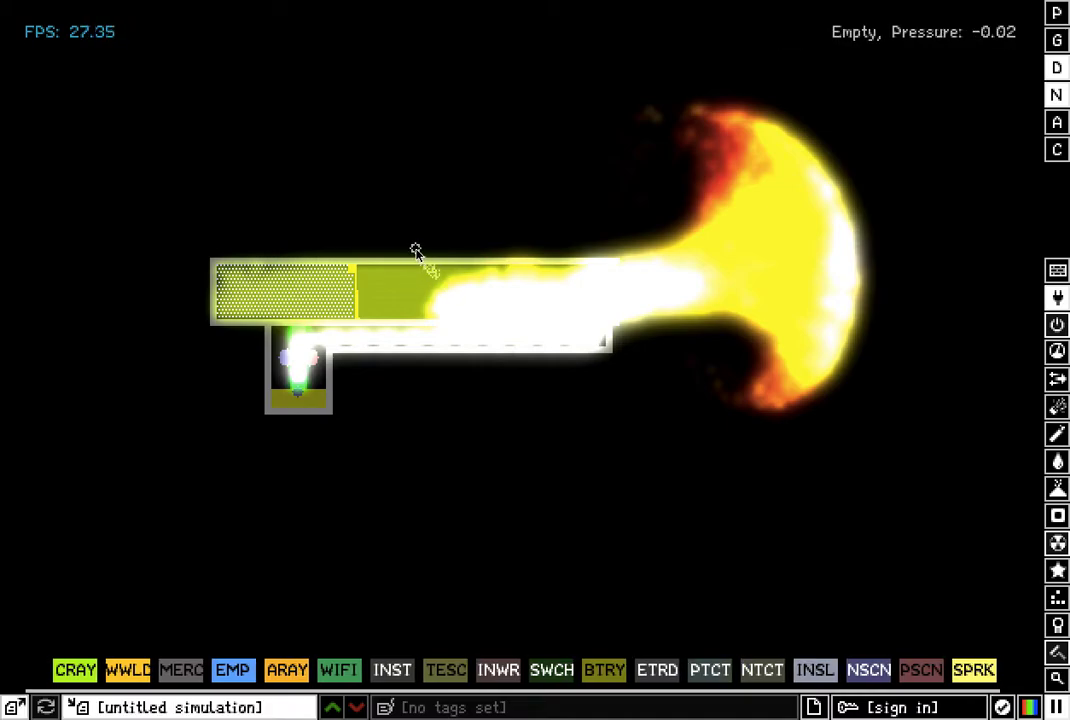
mouse_move(1057, 570)
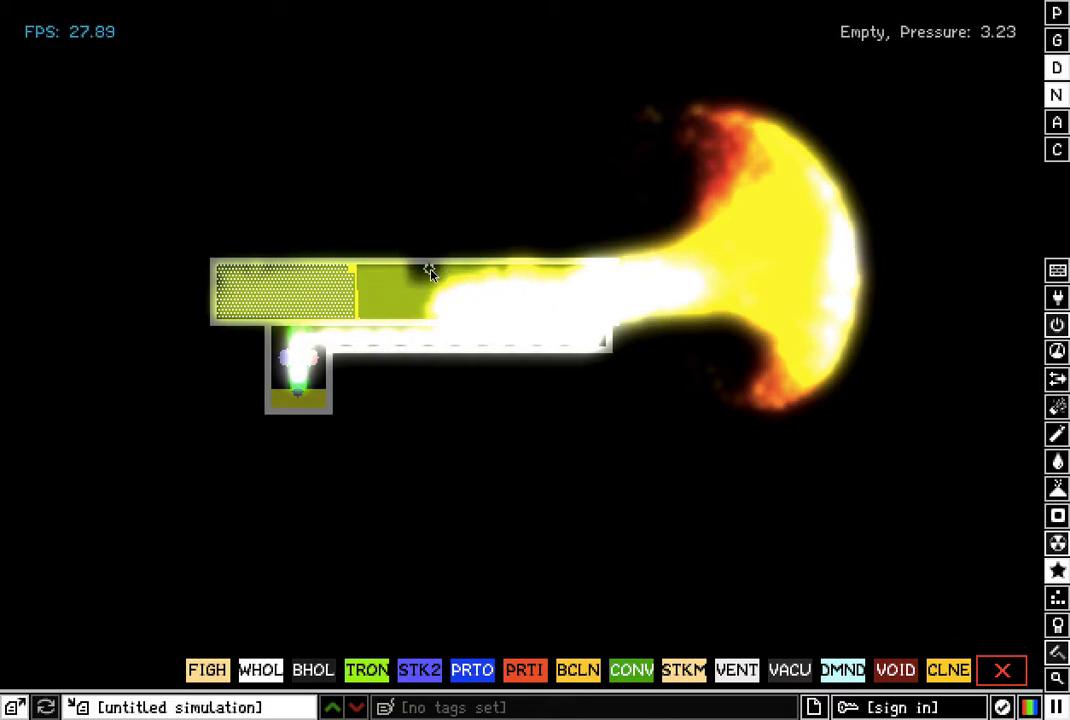
mouse_move(419, 263)
mouse_down()
mouse_move(617, 344)
mouse_move(597, 323)
mouse_up()
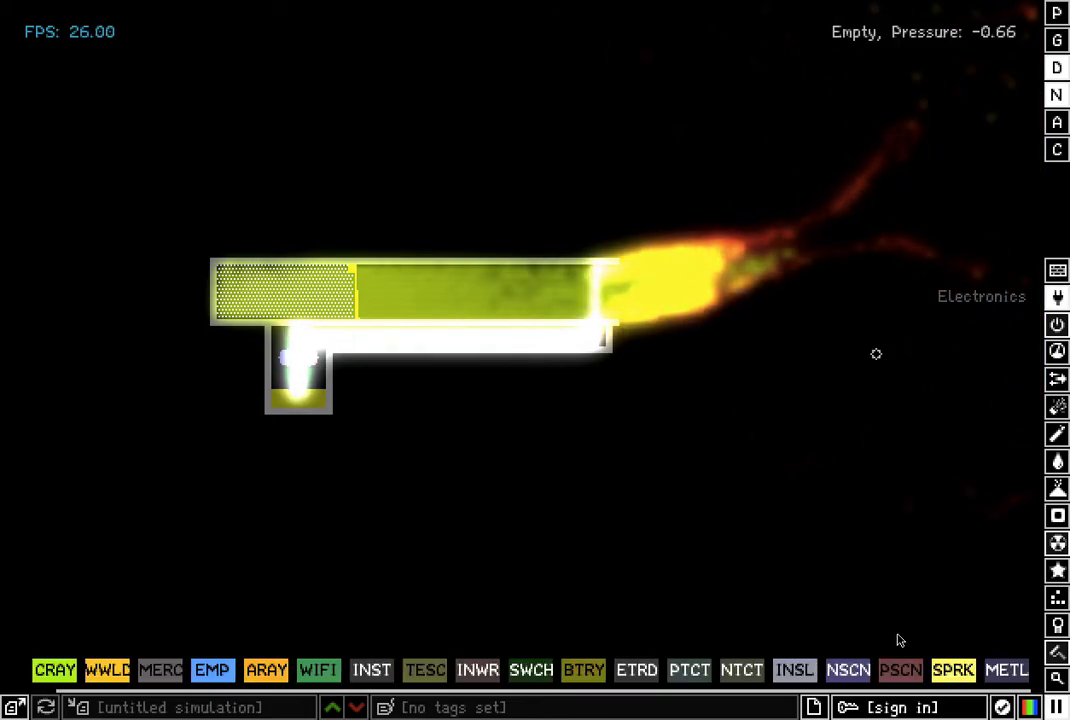
Spark the power chamber with SPRK to cycle the flame off and relight it.
click(935, 674)
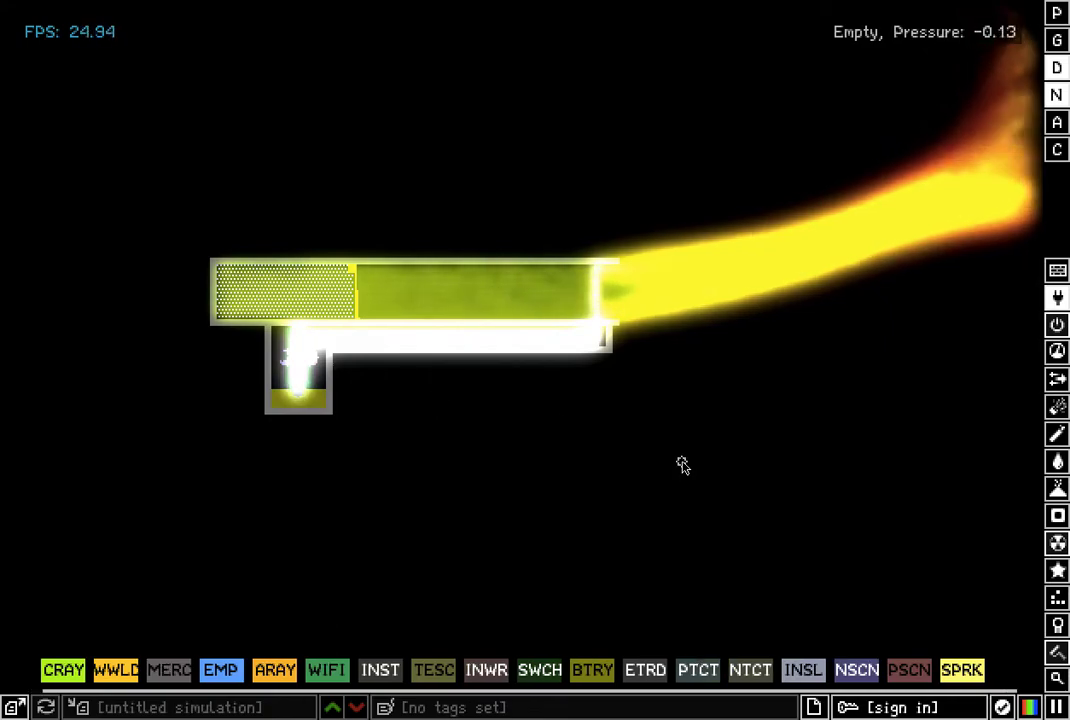
click(1016, 668)
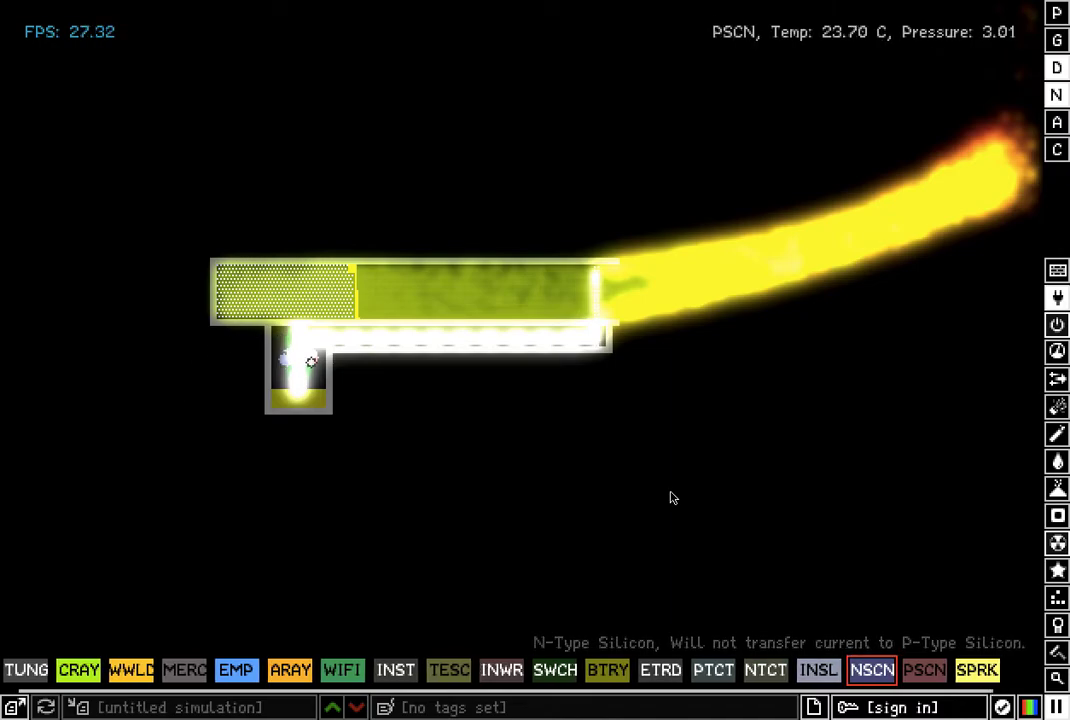
click(951, 670)
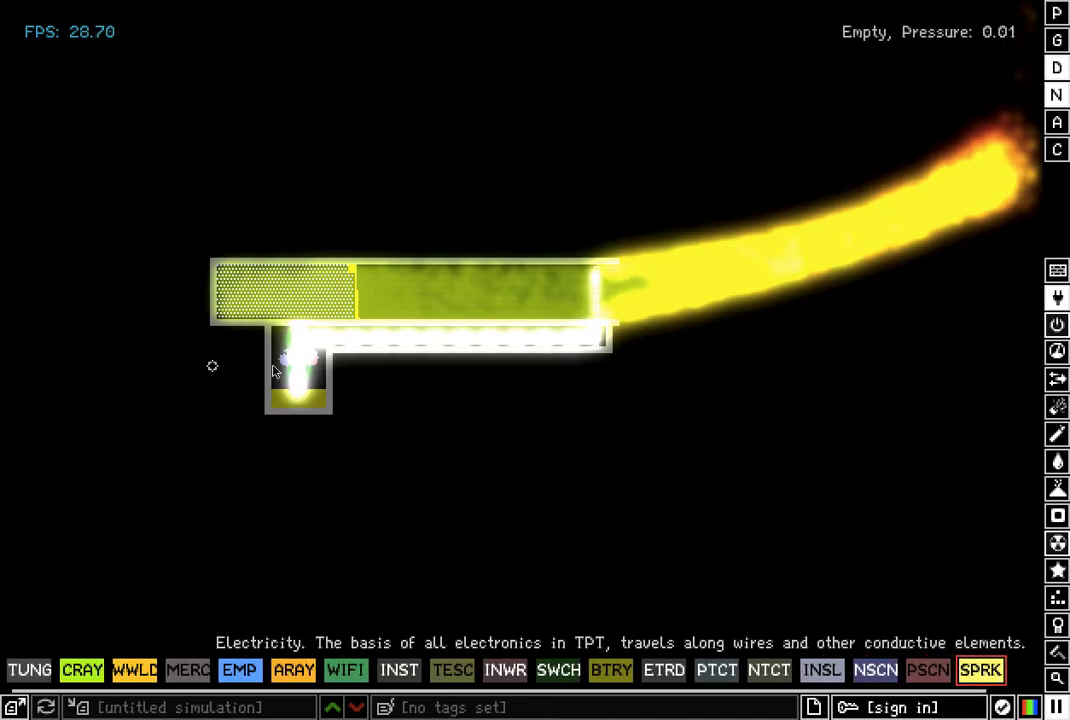
click(284, 356)
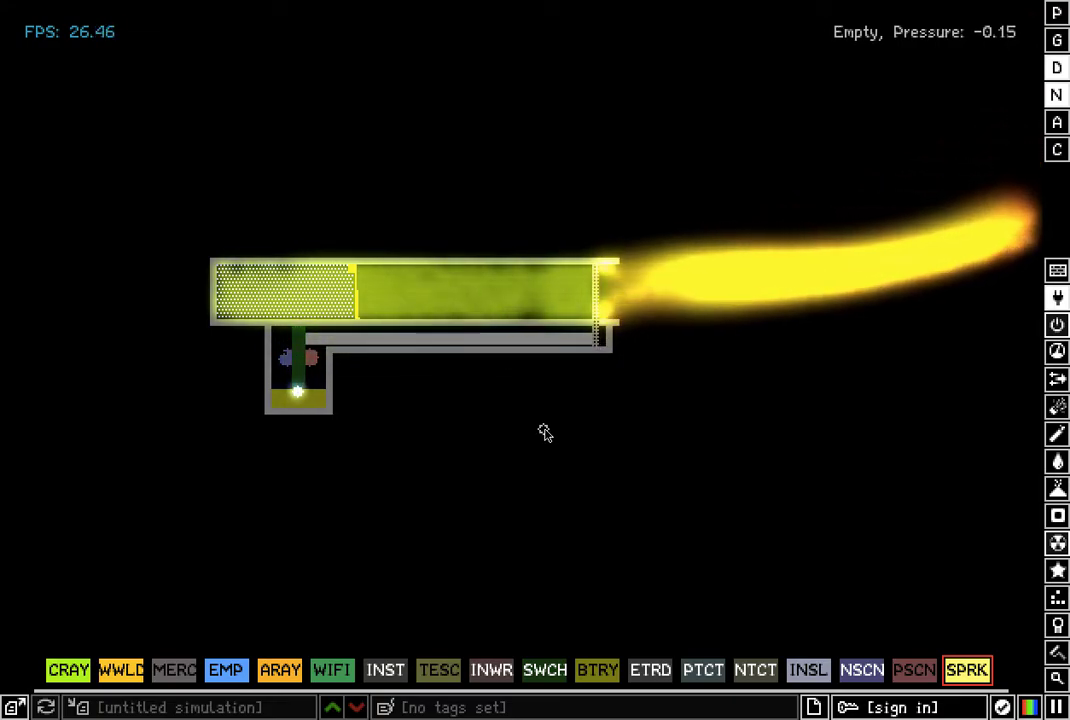
mouse_move(1057, 324)
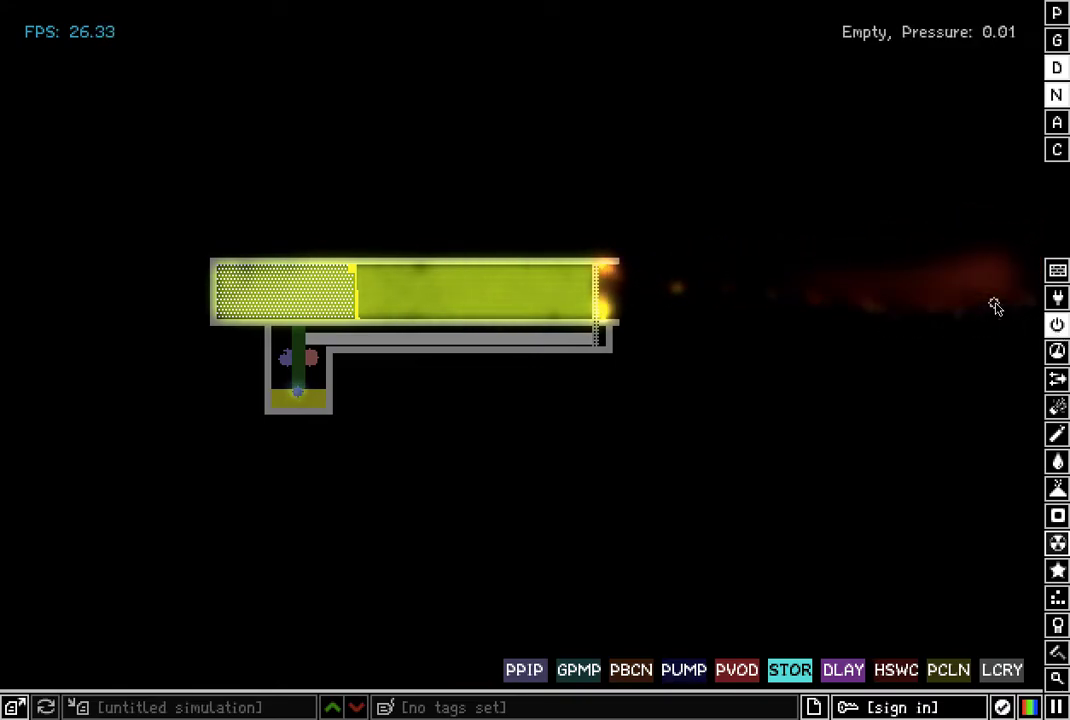
mouse_move(1058, 272)
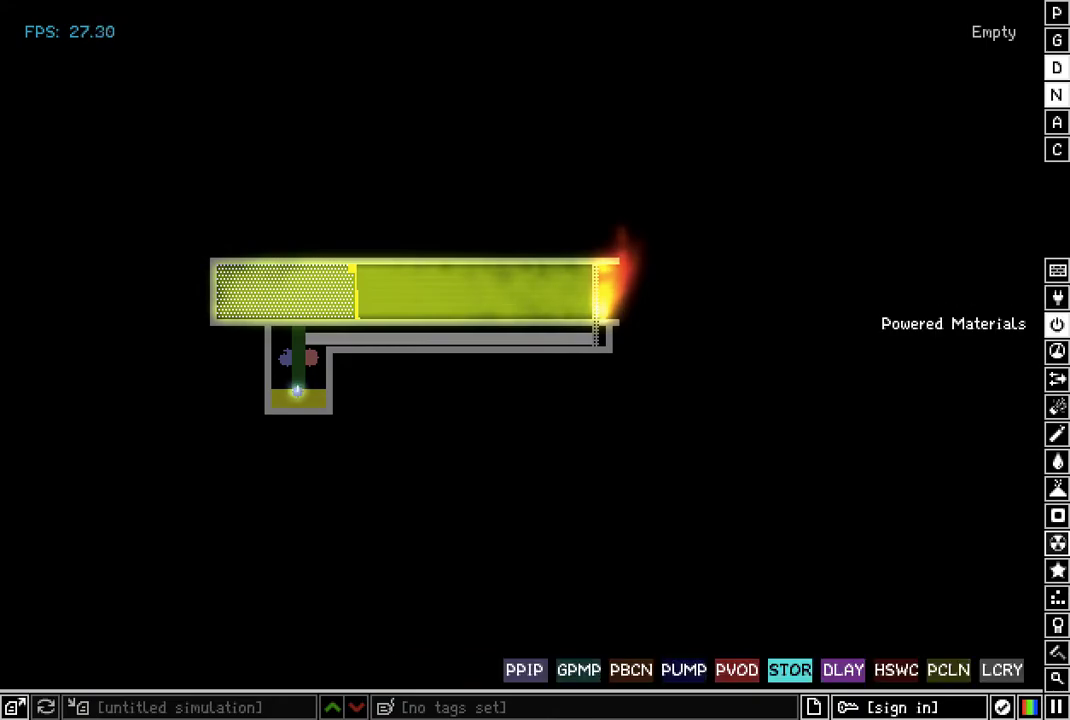
mouse_move(1057, 297)
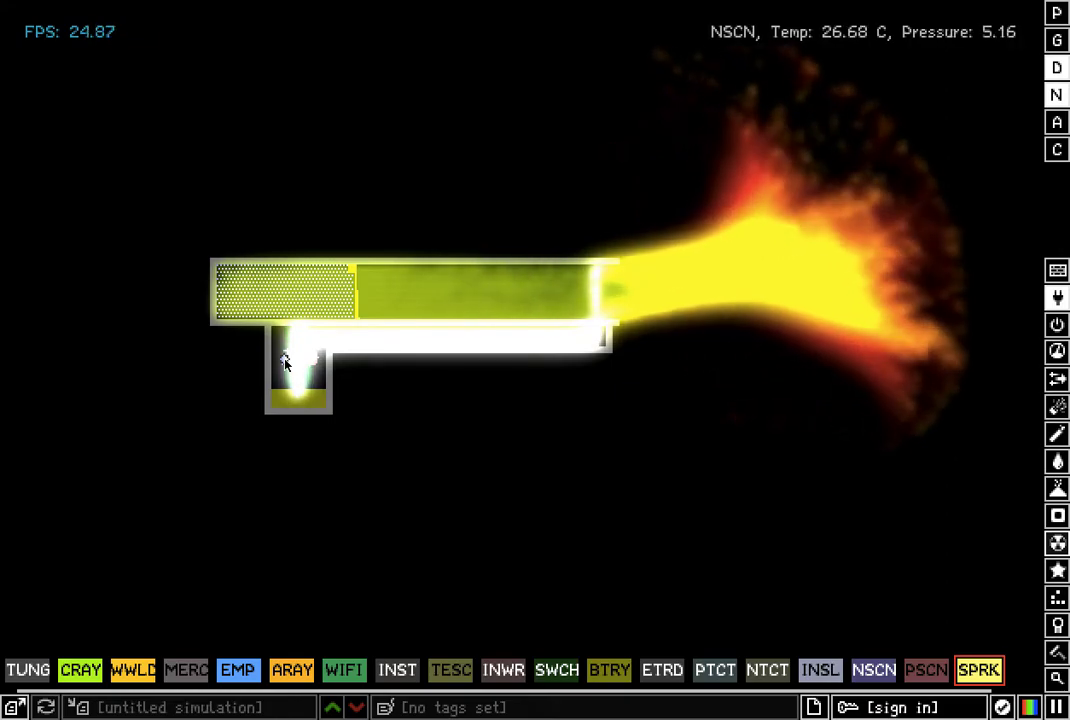
mouse_move(1061, 489)
mouse_move(1058, 515)
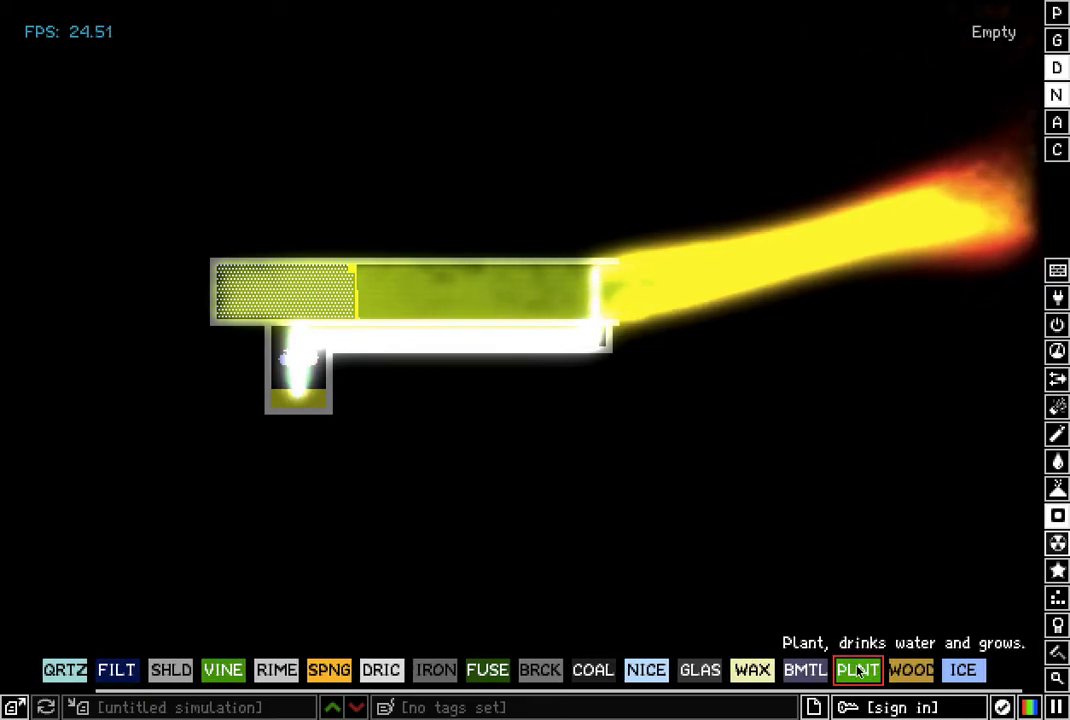
Draw a thin BMTL barrier, compare plain and fire displays, then place a BMTL block in the flame.
click(805, 670)
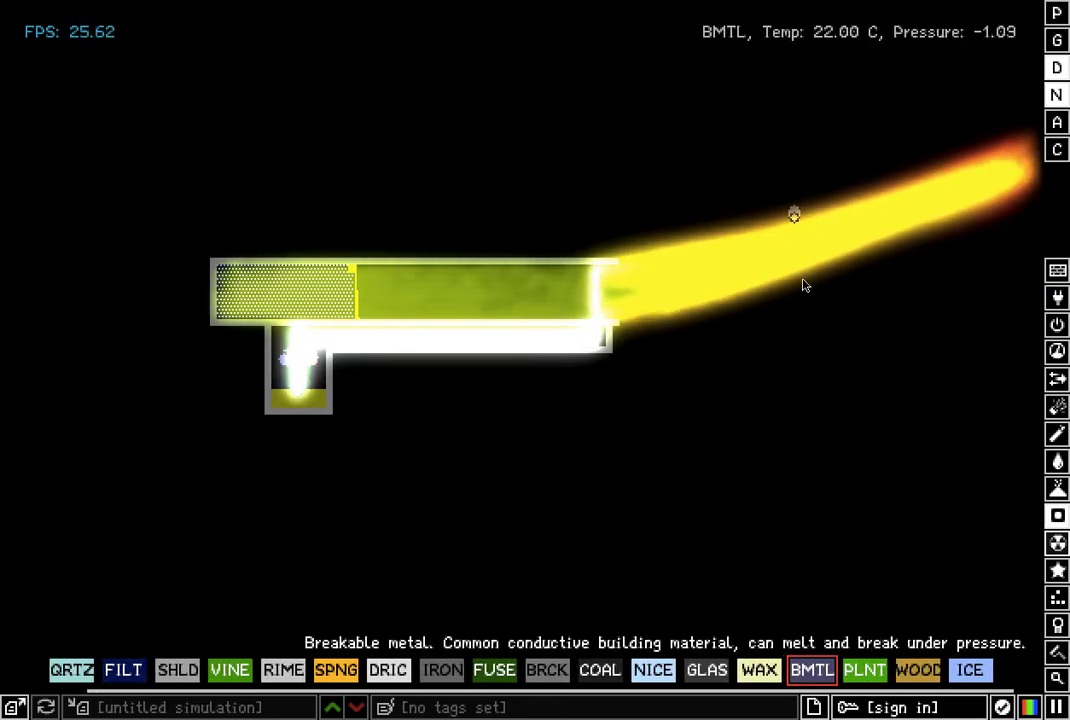
drag(797, 213, 806, 303)
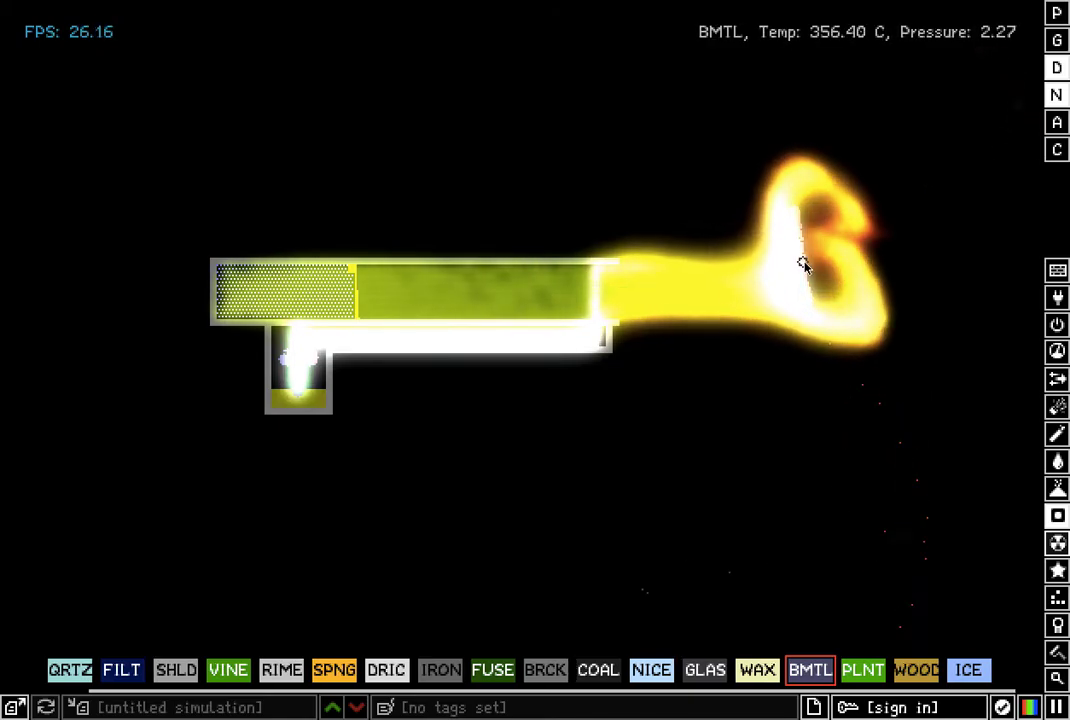
key(8)
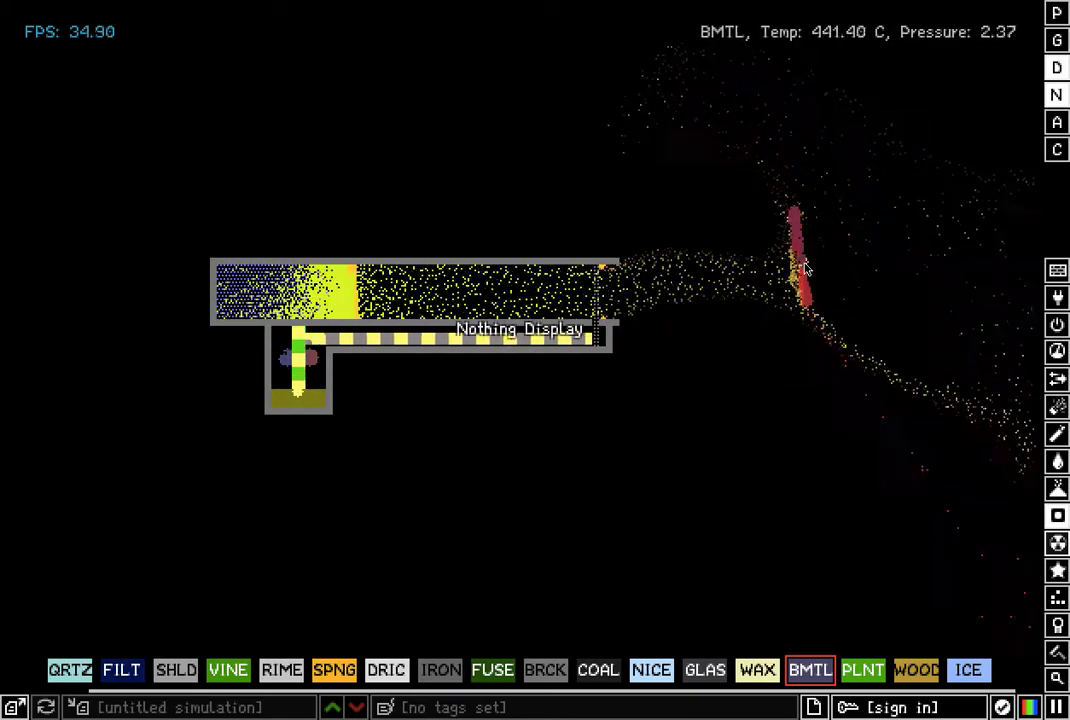
key(4)
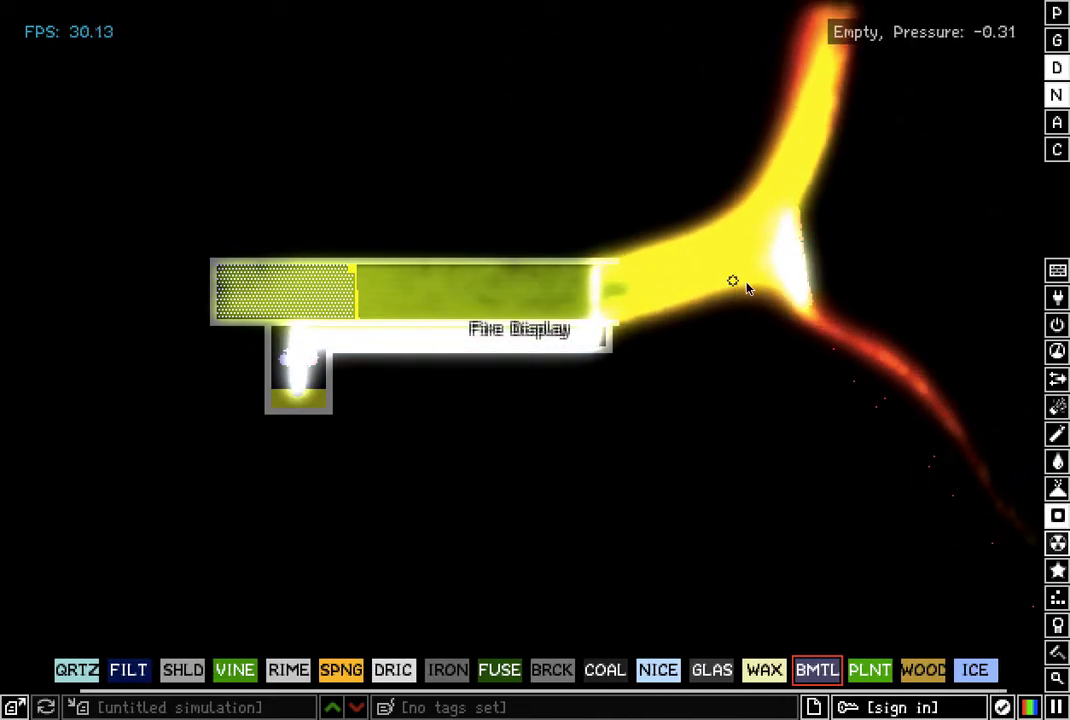
drag(776, 191, 840, 315)
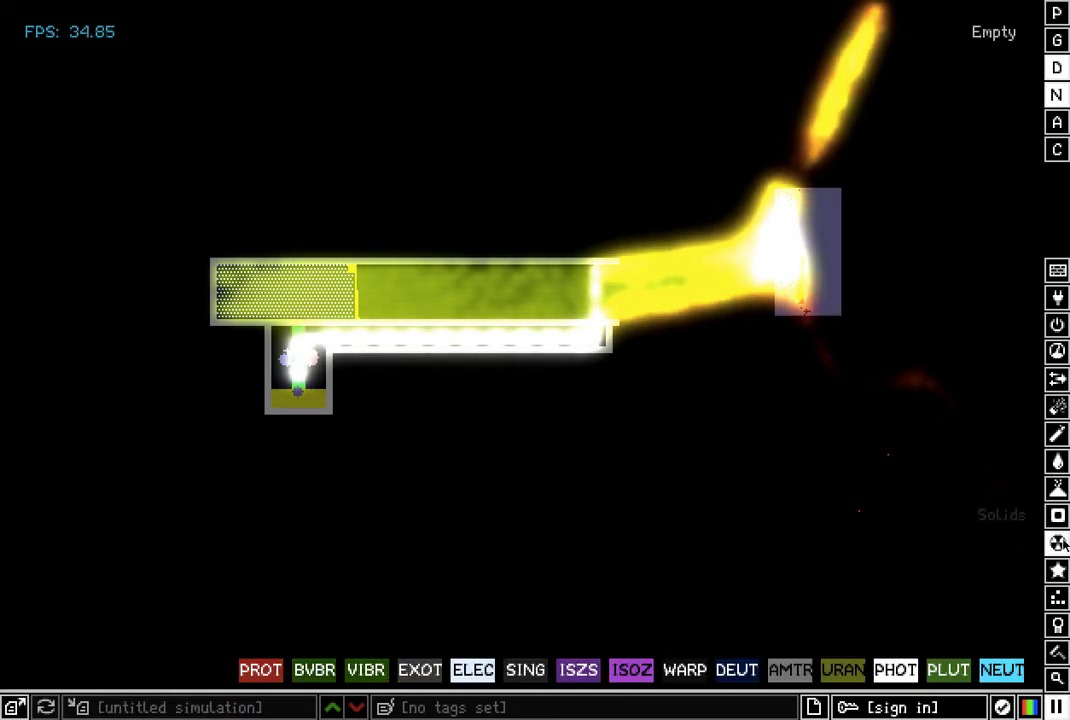
Erase the BMTL block and draw a VENT line across the nozzle mouth.
mouse_move(1056, 570)
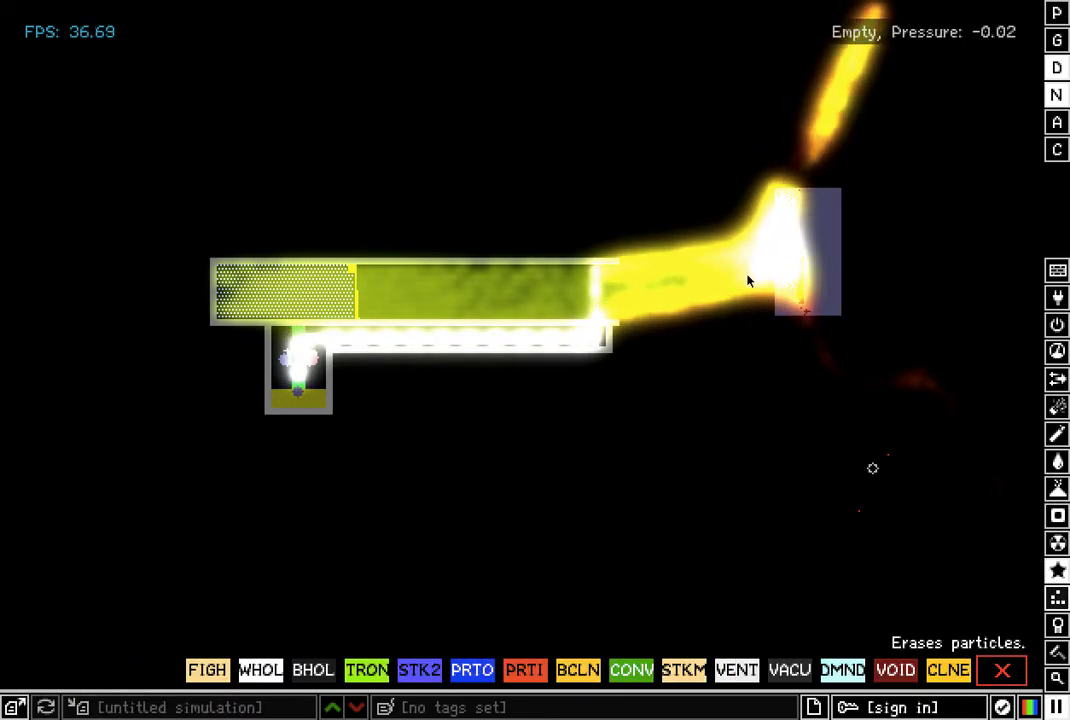
mouse_move(738, 155)
mouse_down()
mouse_move(800, 282)
mouse_move(862, 353)
mouse_up()
mouse_move(1060, 515)
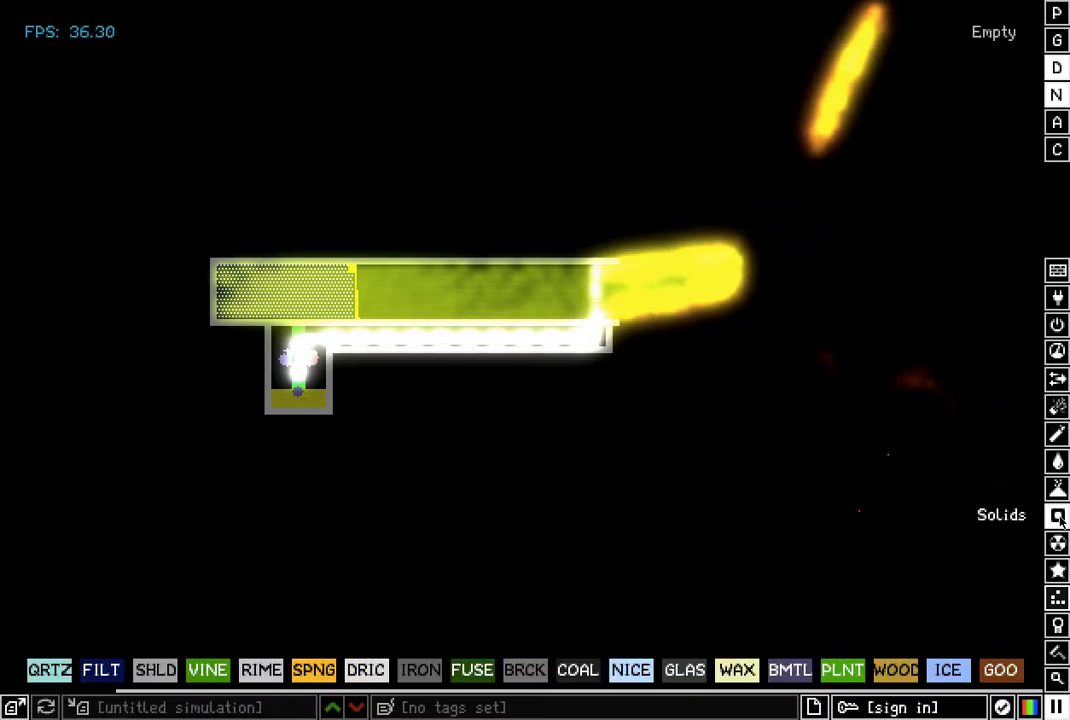
mouse_move(1057, 570)
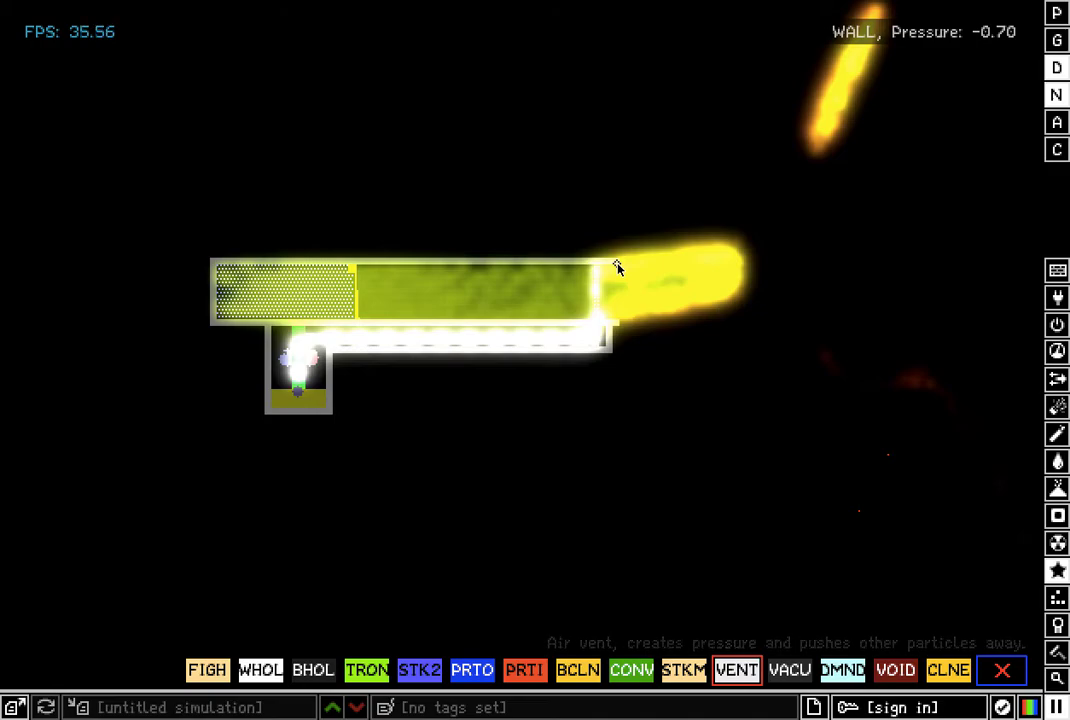
drag(617, 268, 665, 277)
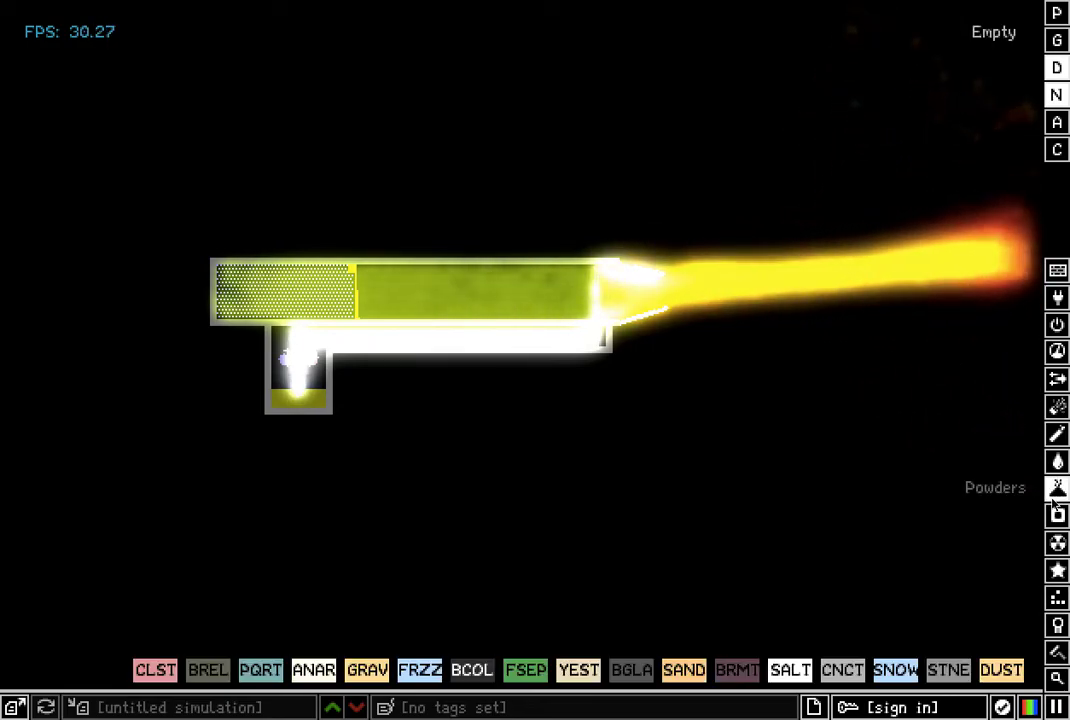
Drop GOO into the flame jet and draw a vertical FUSE line beside it.
click(910, 680)
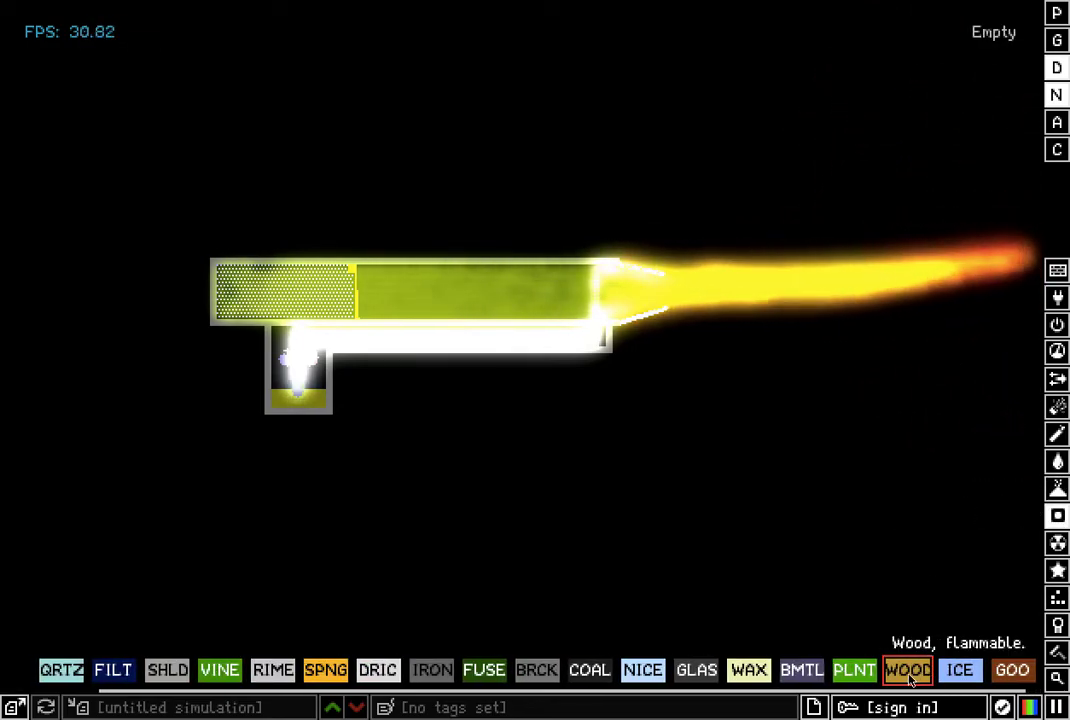
click(1008, 670)
drag(770, 240, 781, 282)
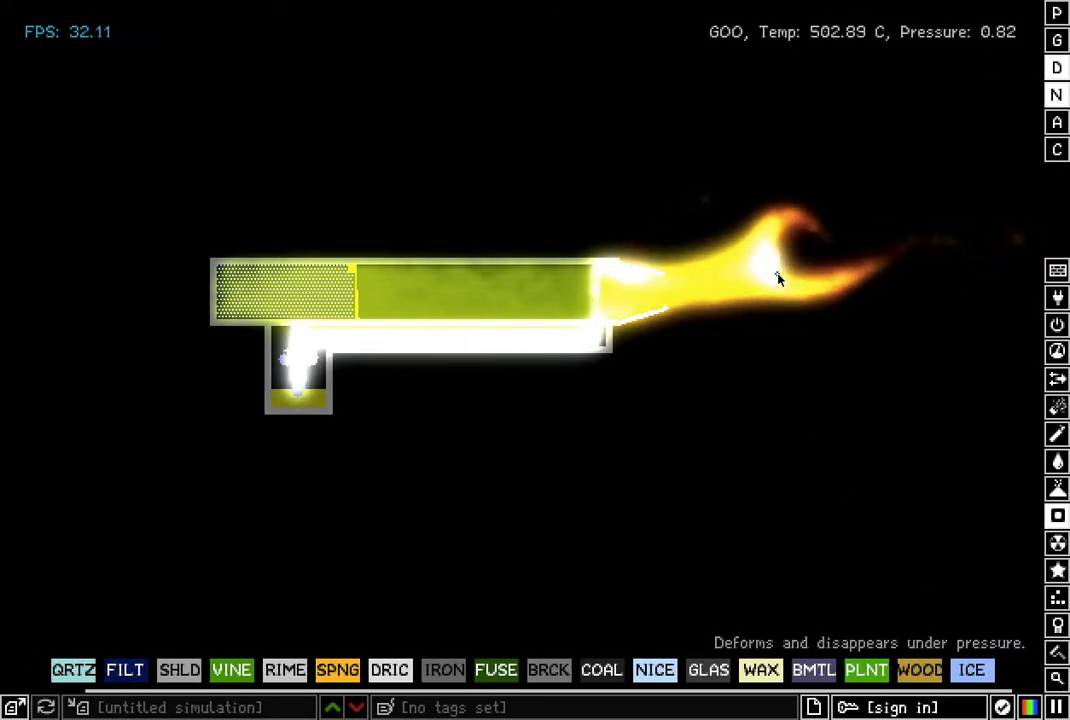
click(515, 678)
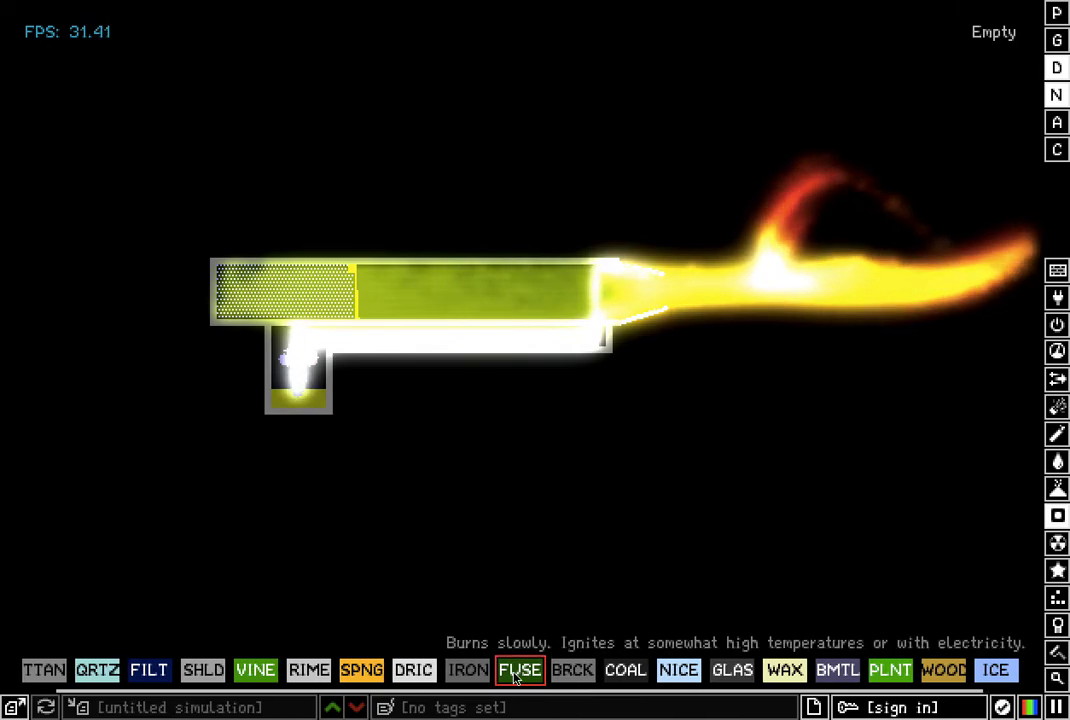
drag(834, 241, 834, 322)
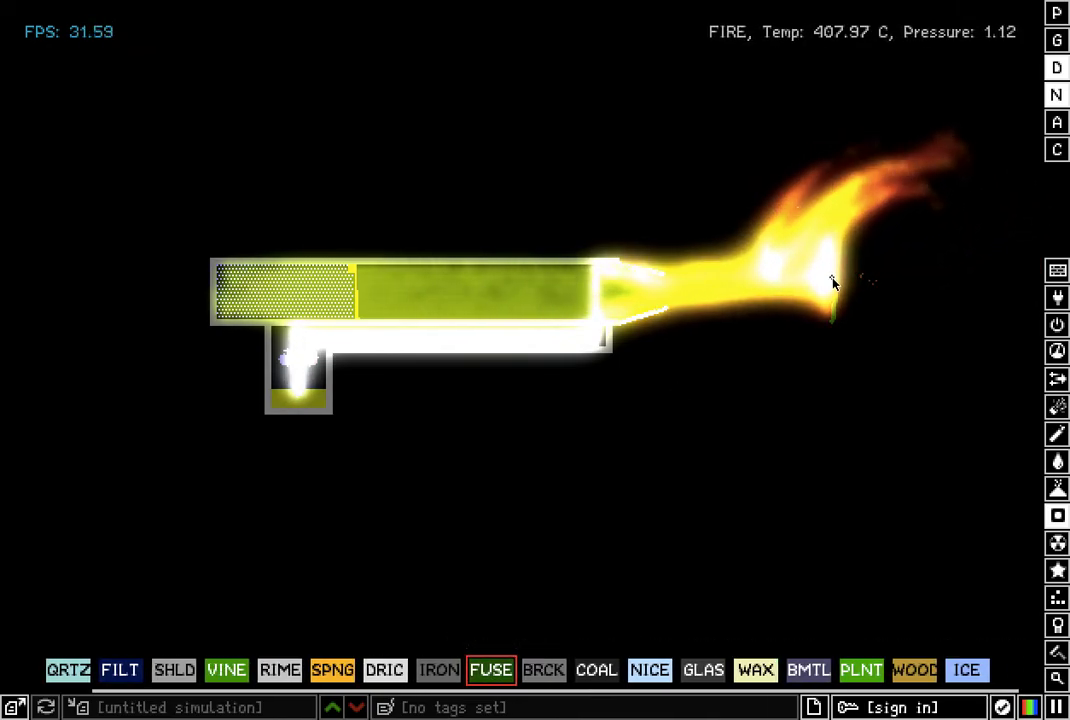
Toggle between plain and fire display, then draw a vertical WAX line above the flame.
key(8)
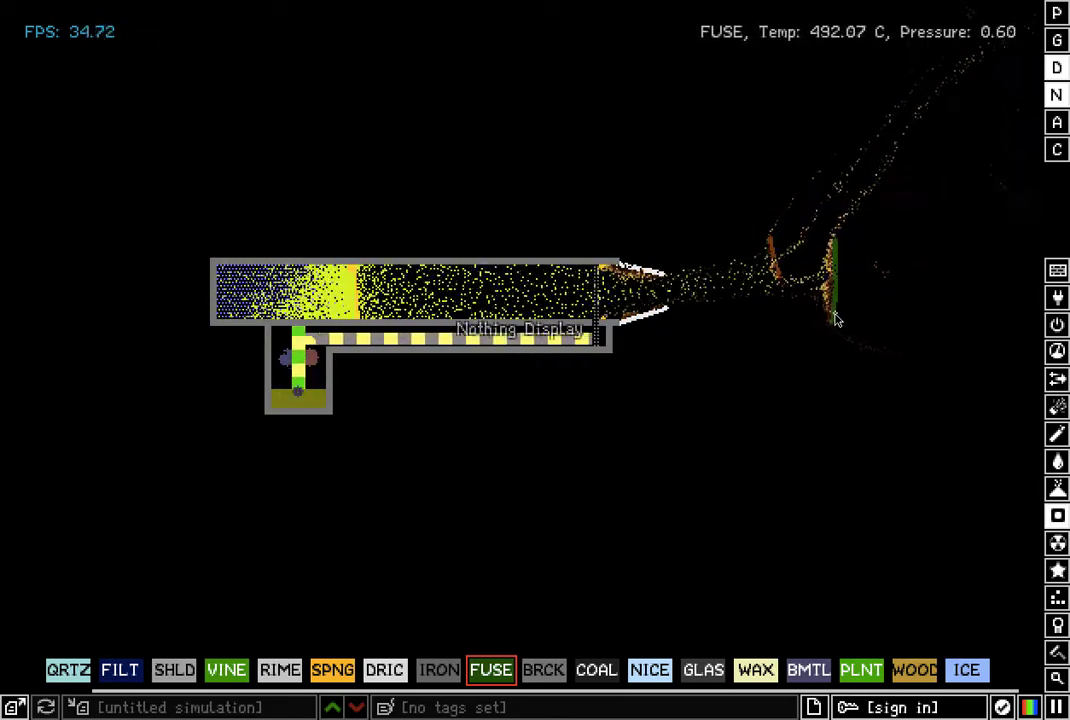
key(4)
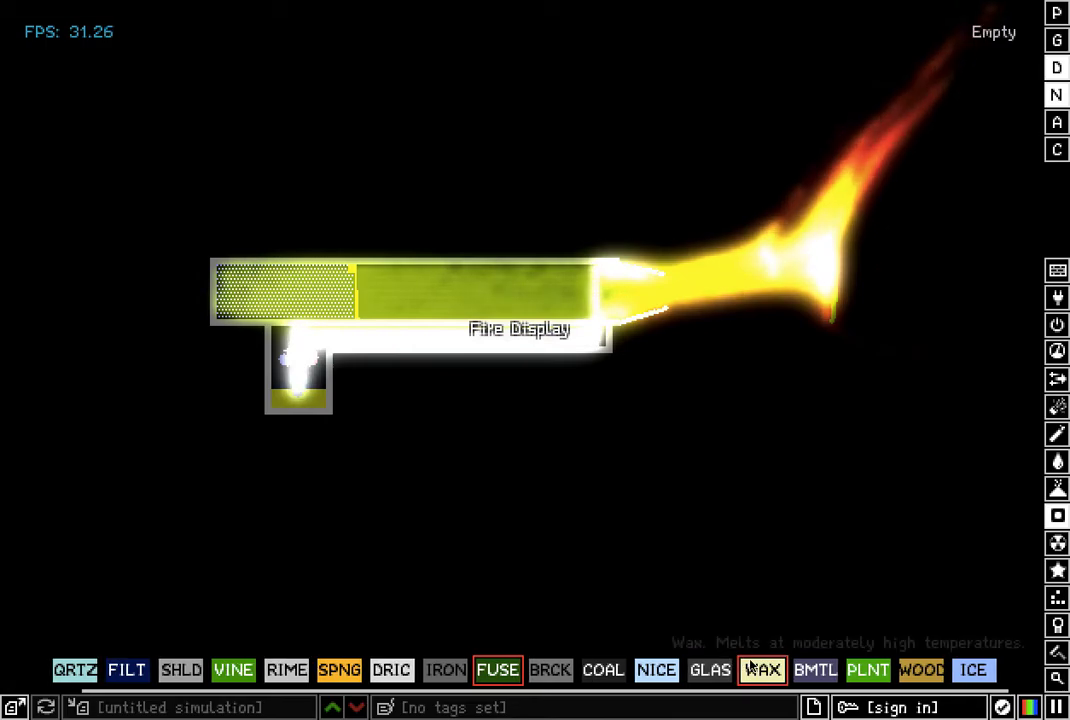
click(760, 669)
drag(700, 171, 710, 282)
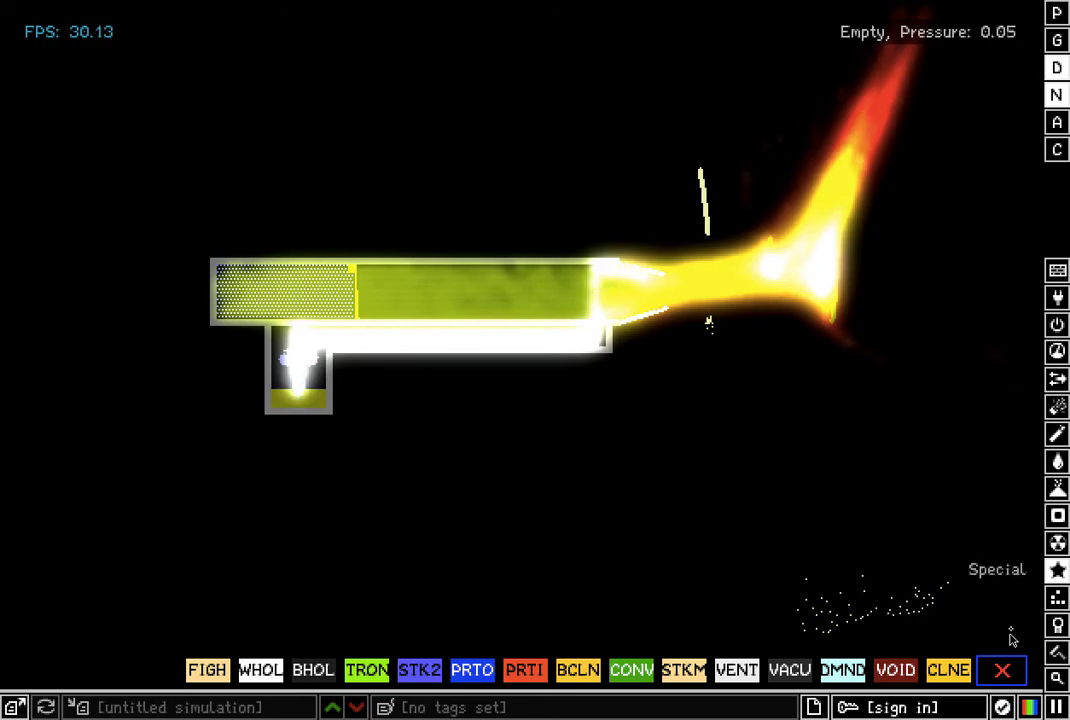
Erase the wax, fuse and fire debris around the jet.
click(1002, 670)
drag(680, 148, 856, 378)
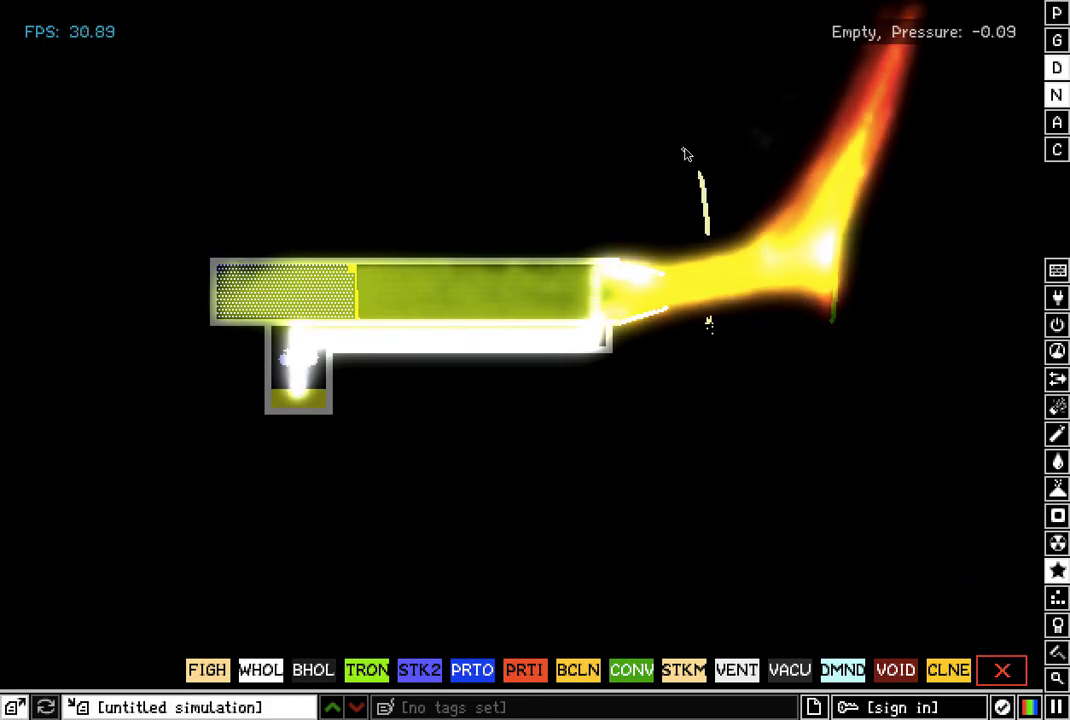
drag(683, 148, 864, 402)
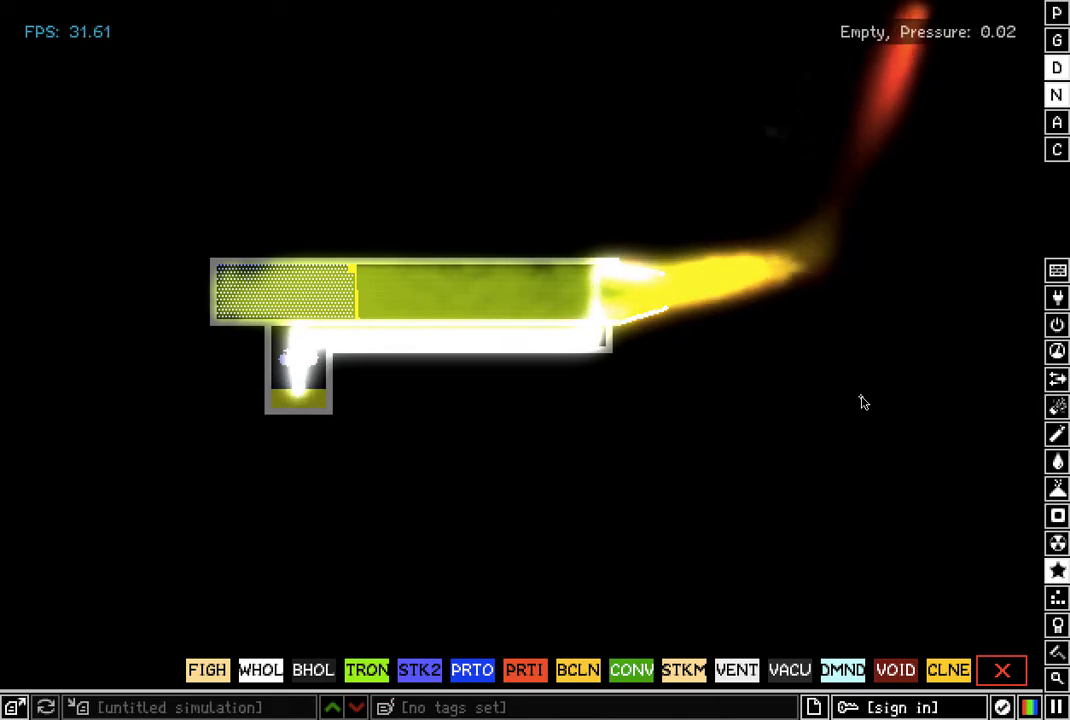
key(3)
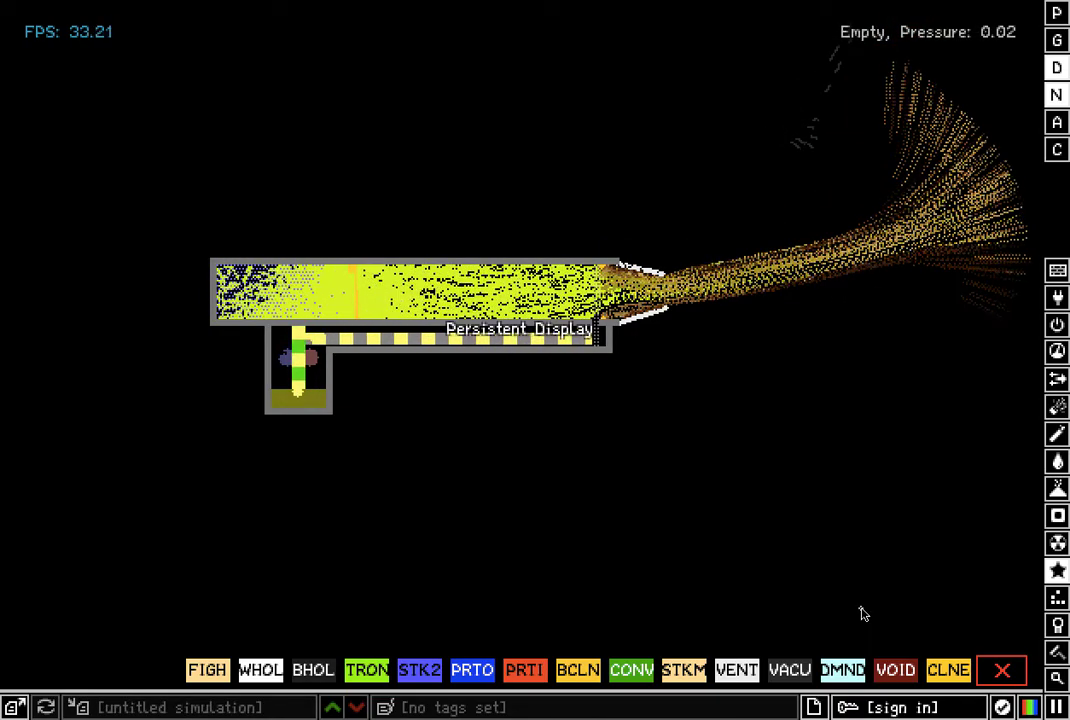
key(1)
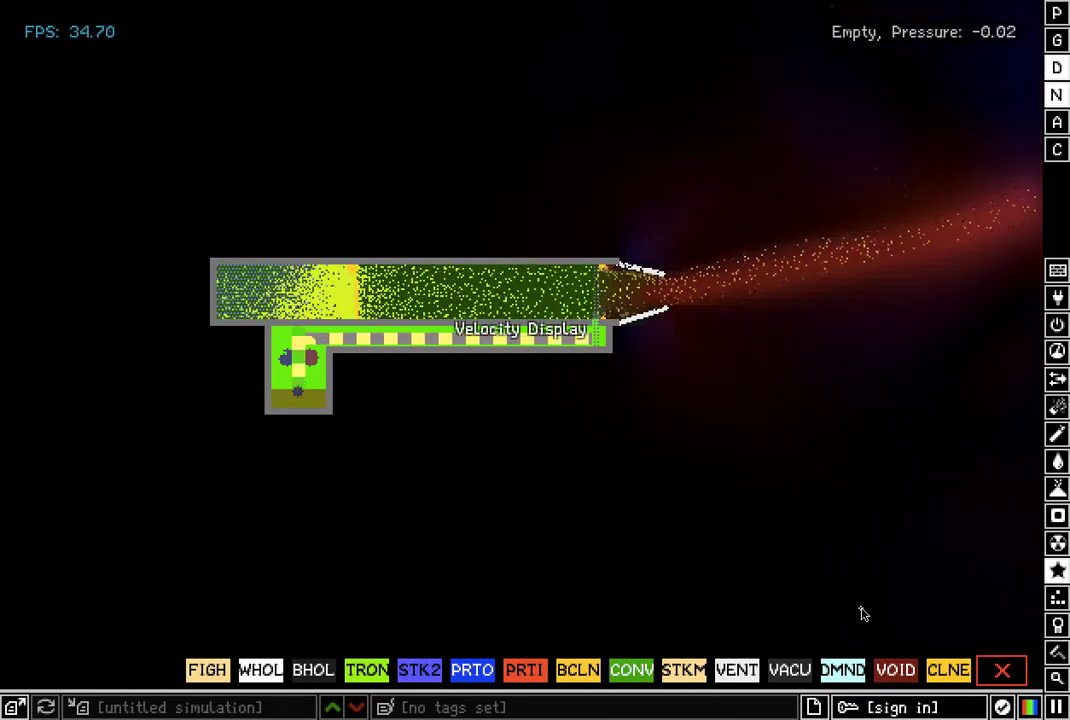
key(2)
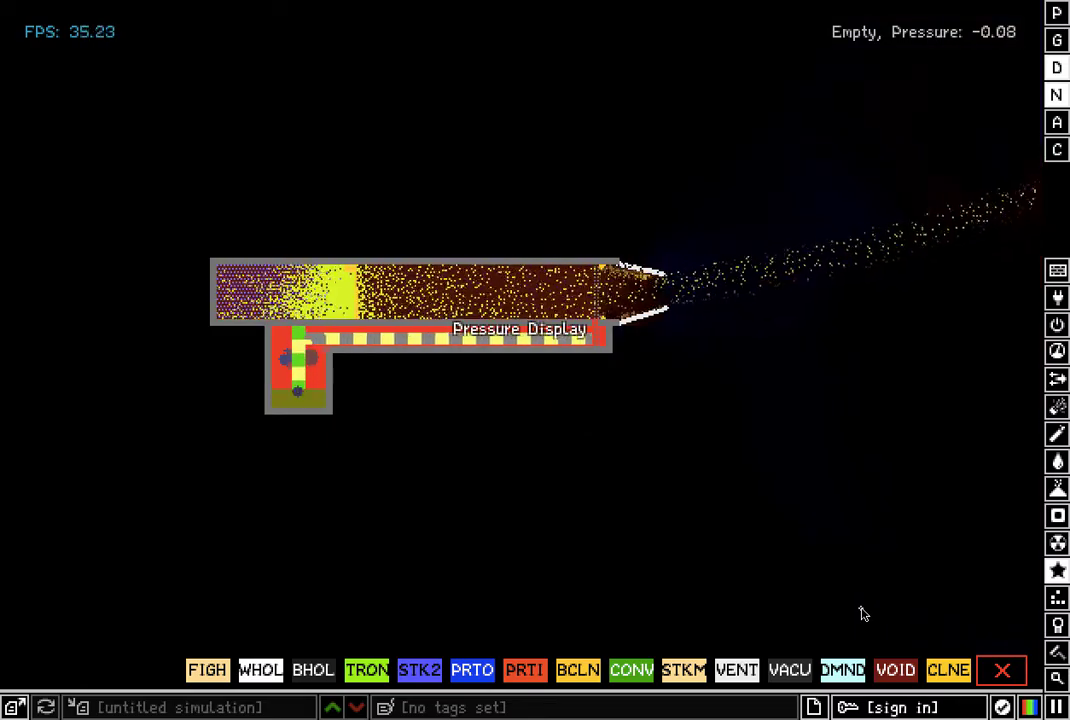
key(3)
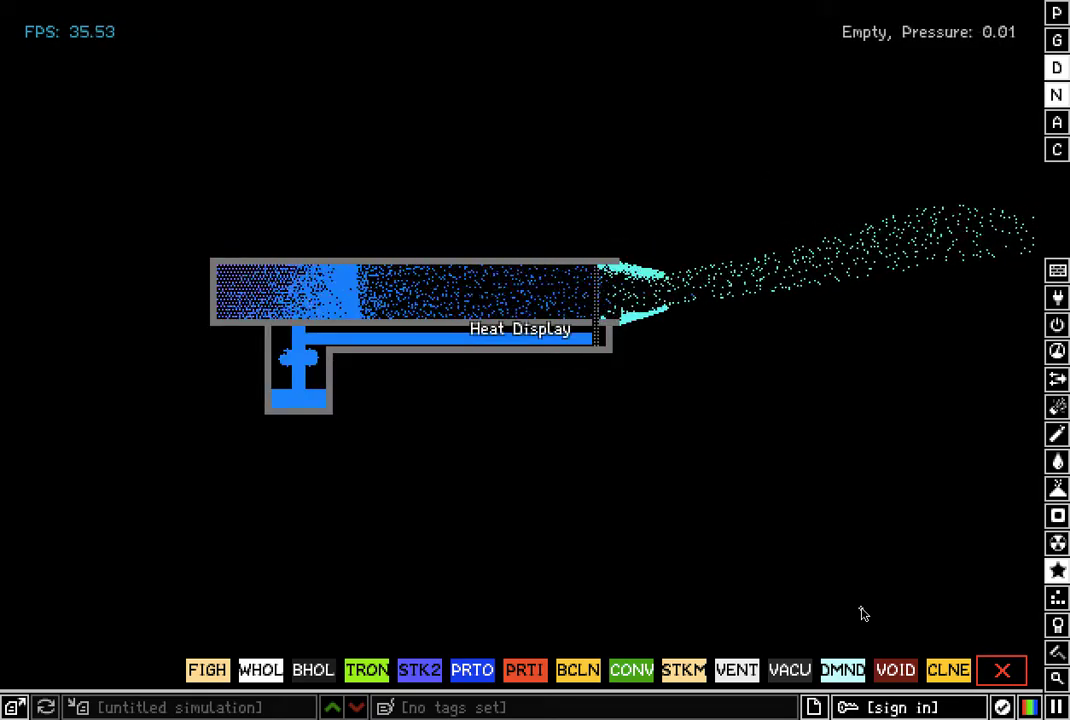
key(7)
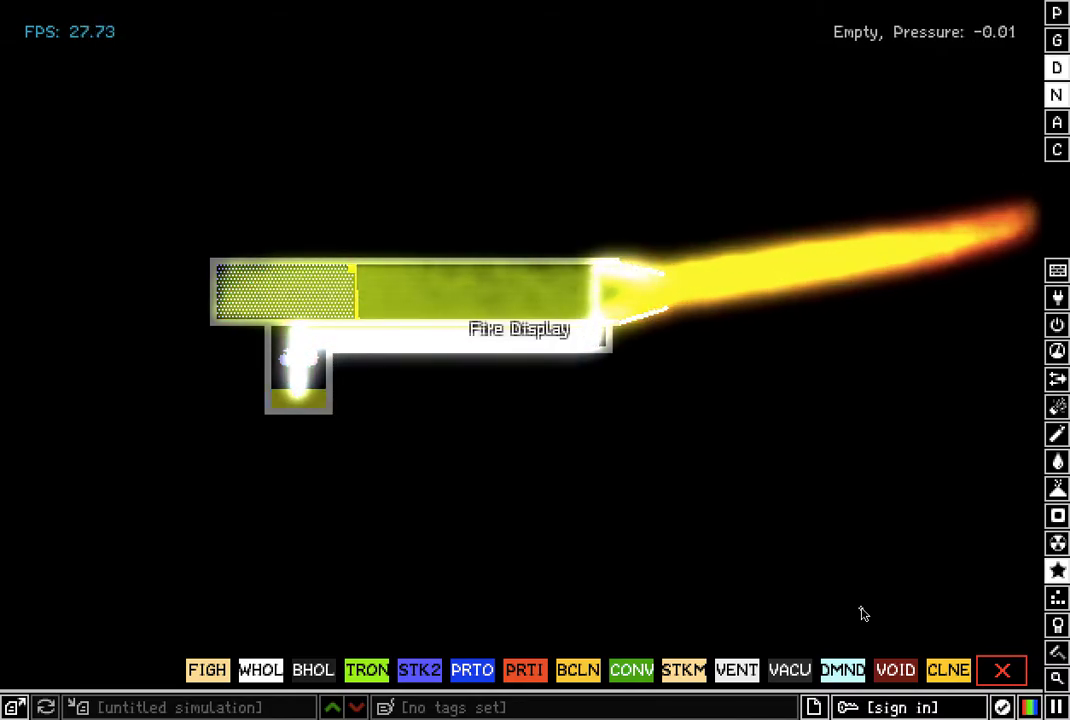
key(8)
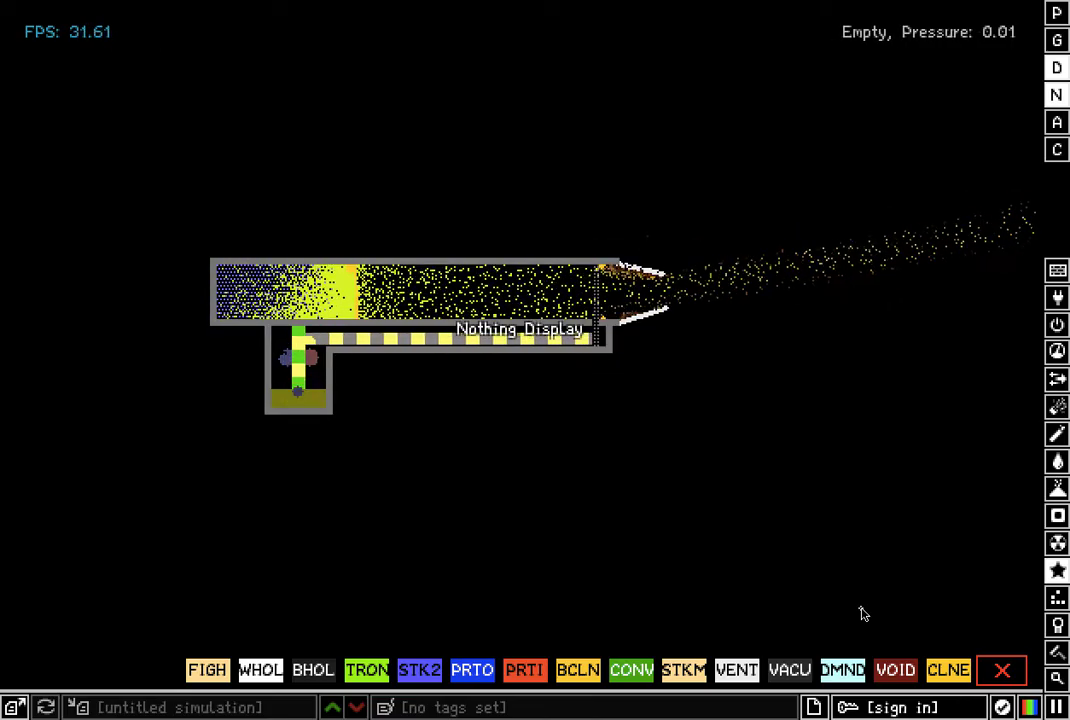
key(9)
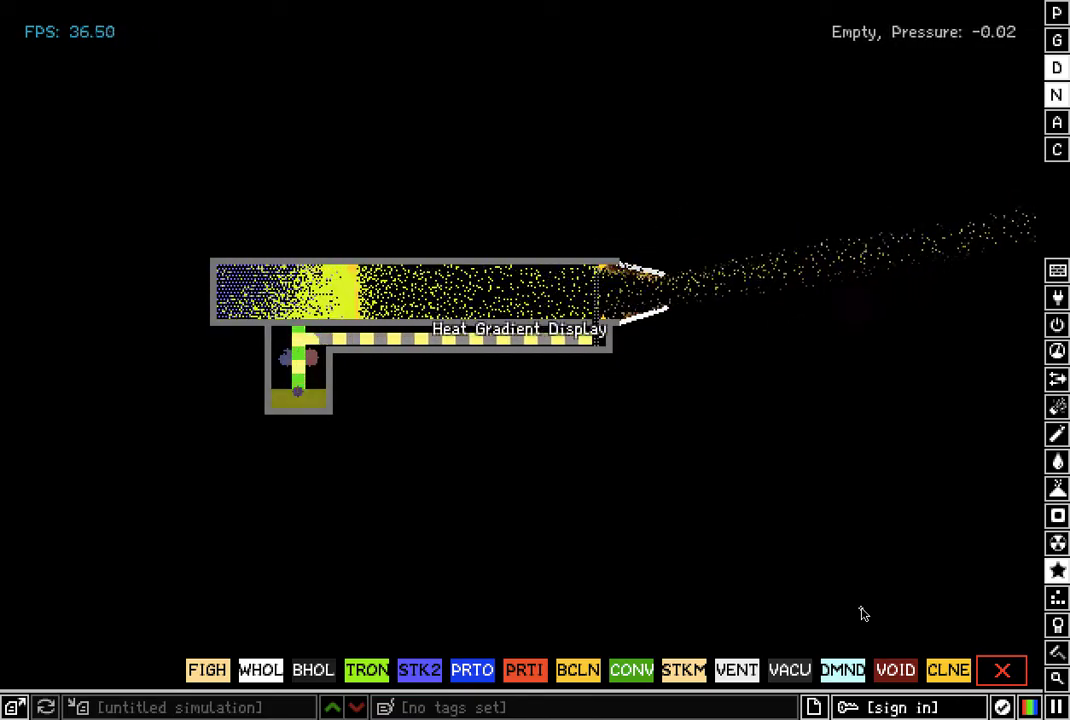
key(0)
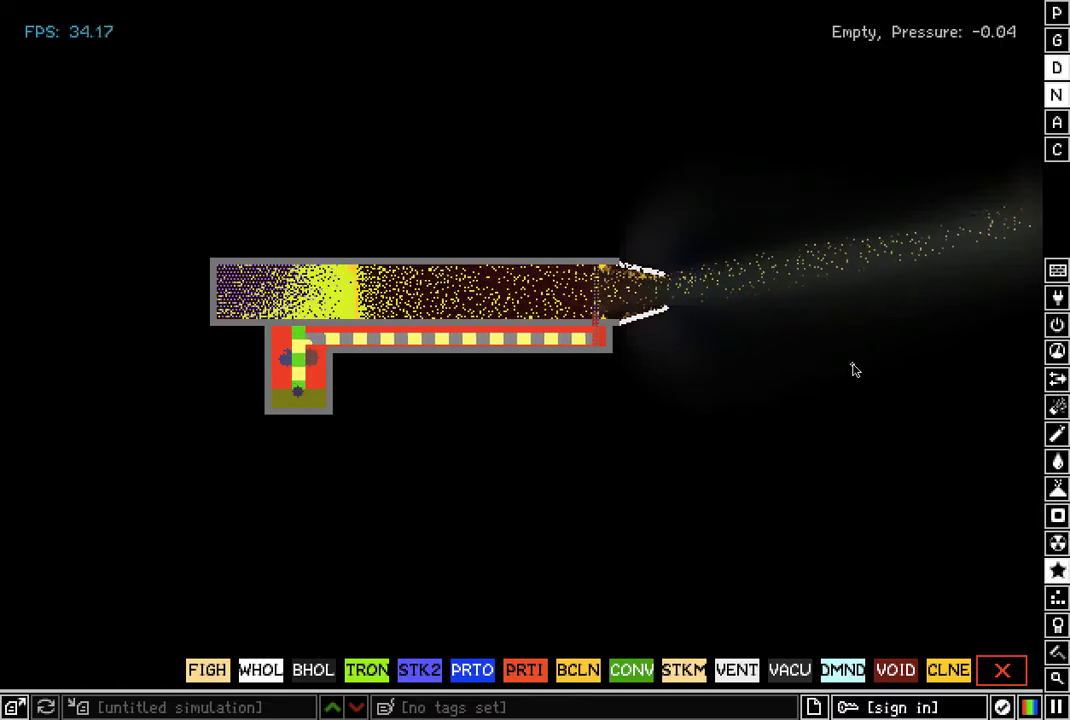
key(1)
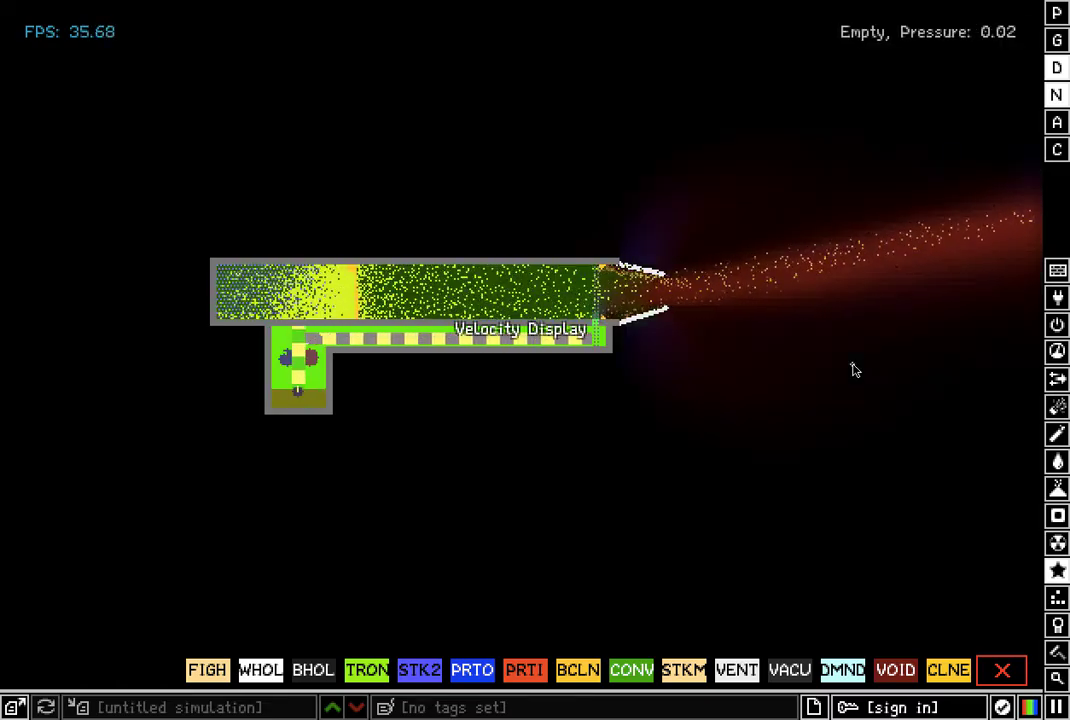
key(4)
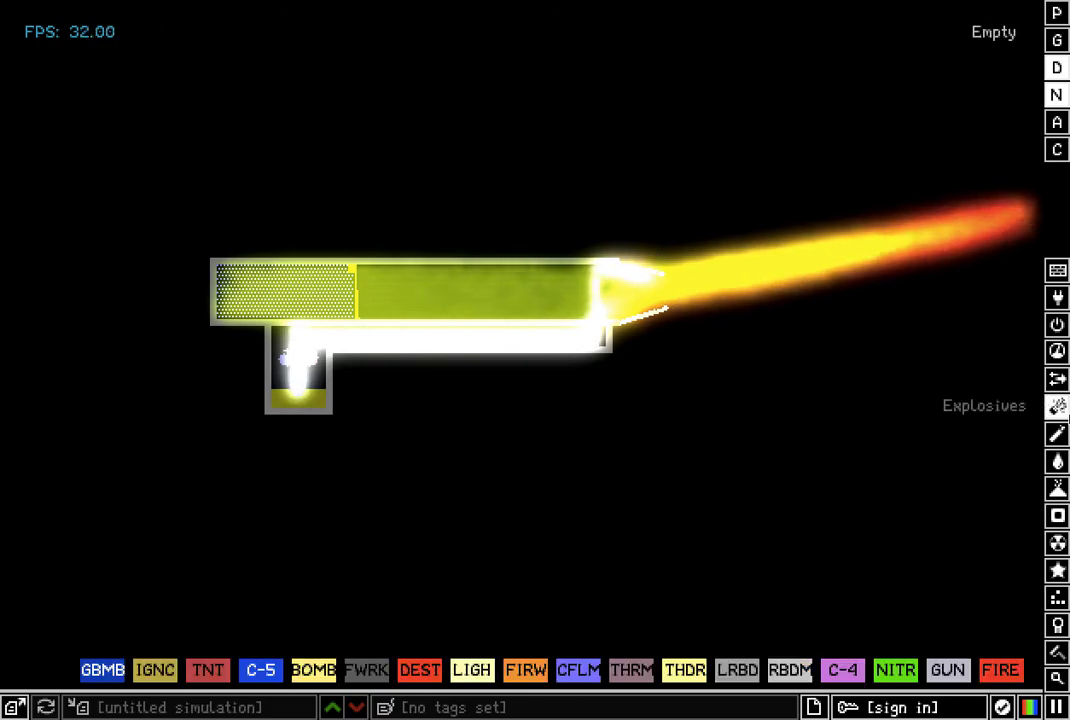
Select OXYG from Gasses and fill the fuel chamber with oxygen boxes.
mouse_move(1057, 433)
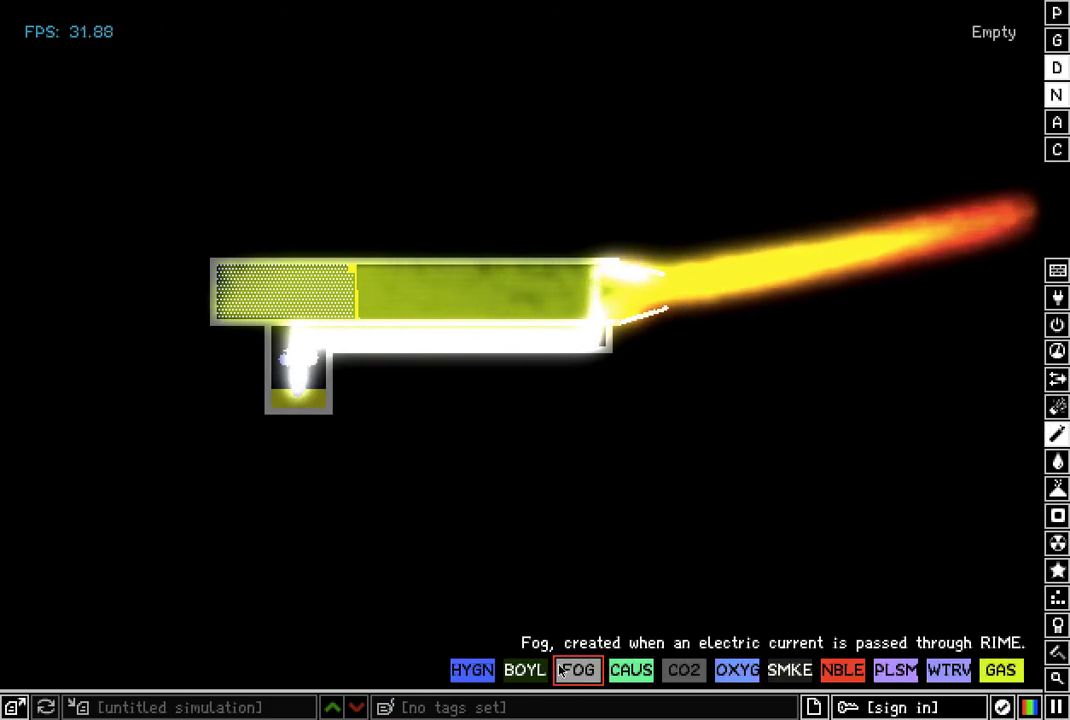
click(483, 671)
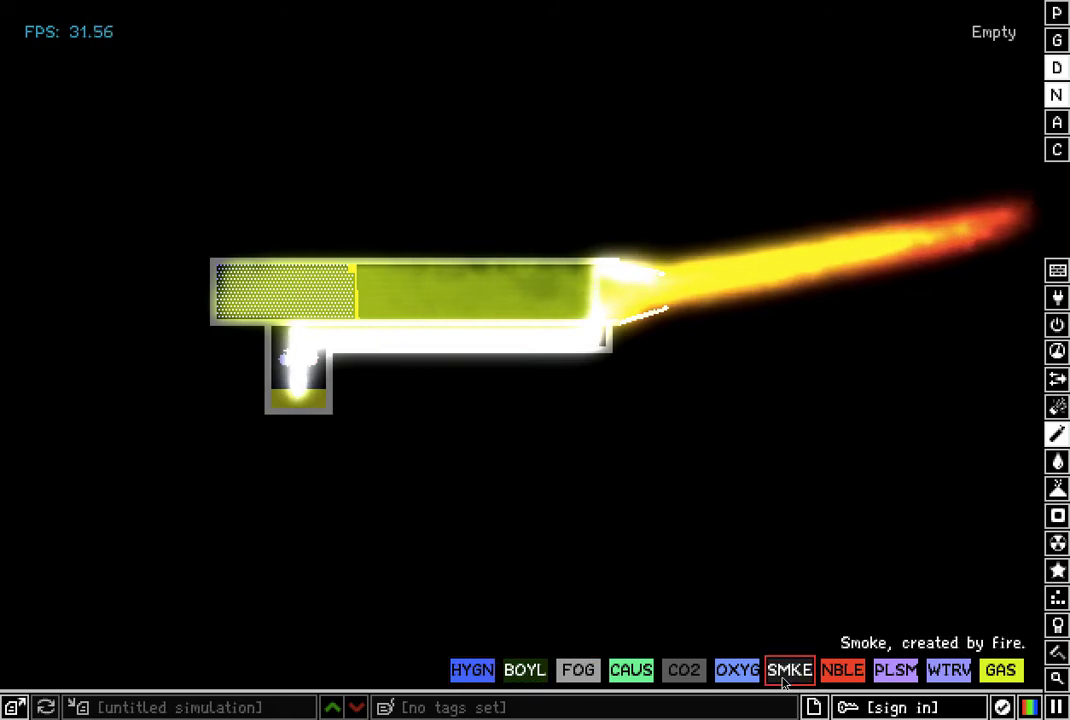
click(737, 670)
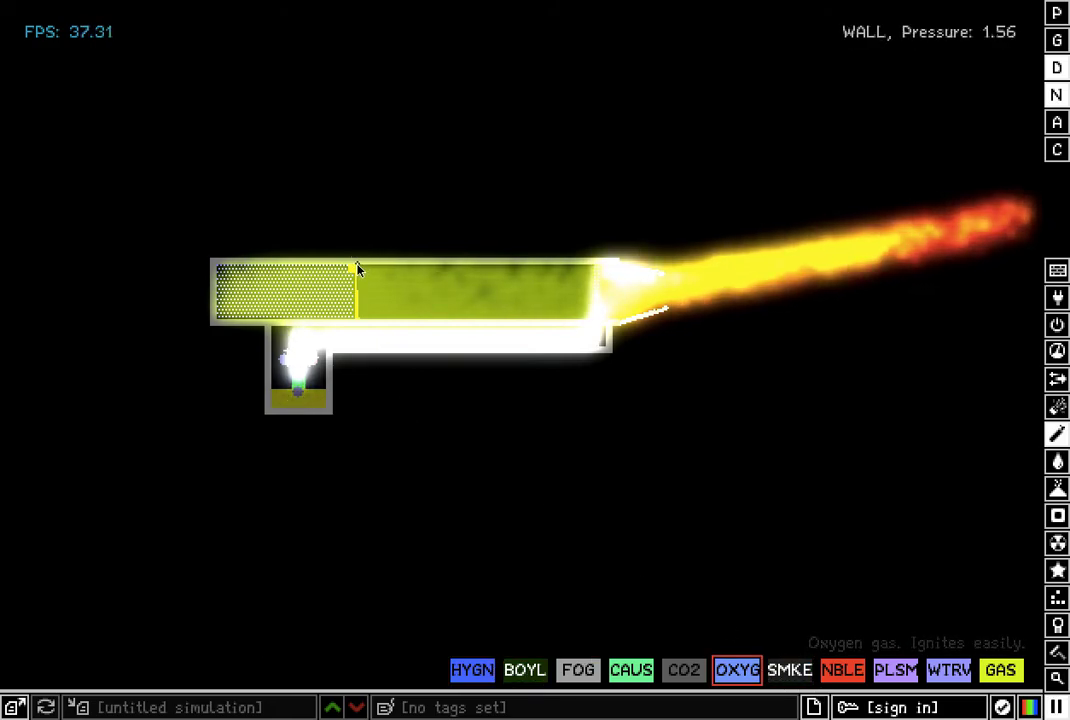
drag(456, 311, 454, 306)
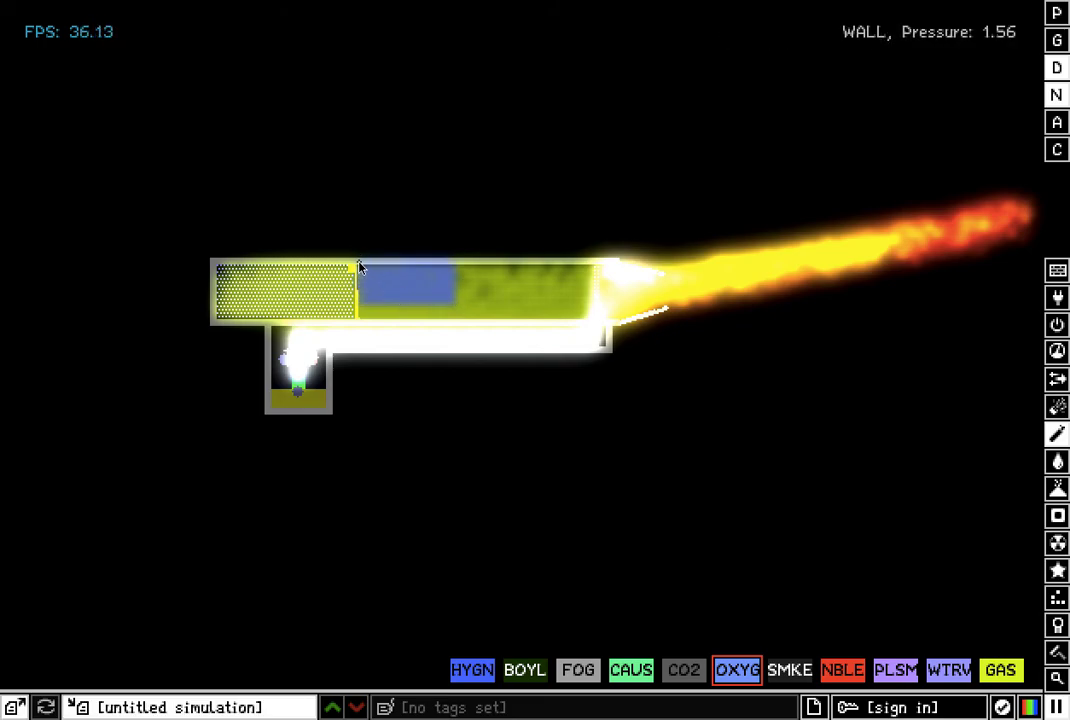
drag(358, 263, 540, 314)
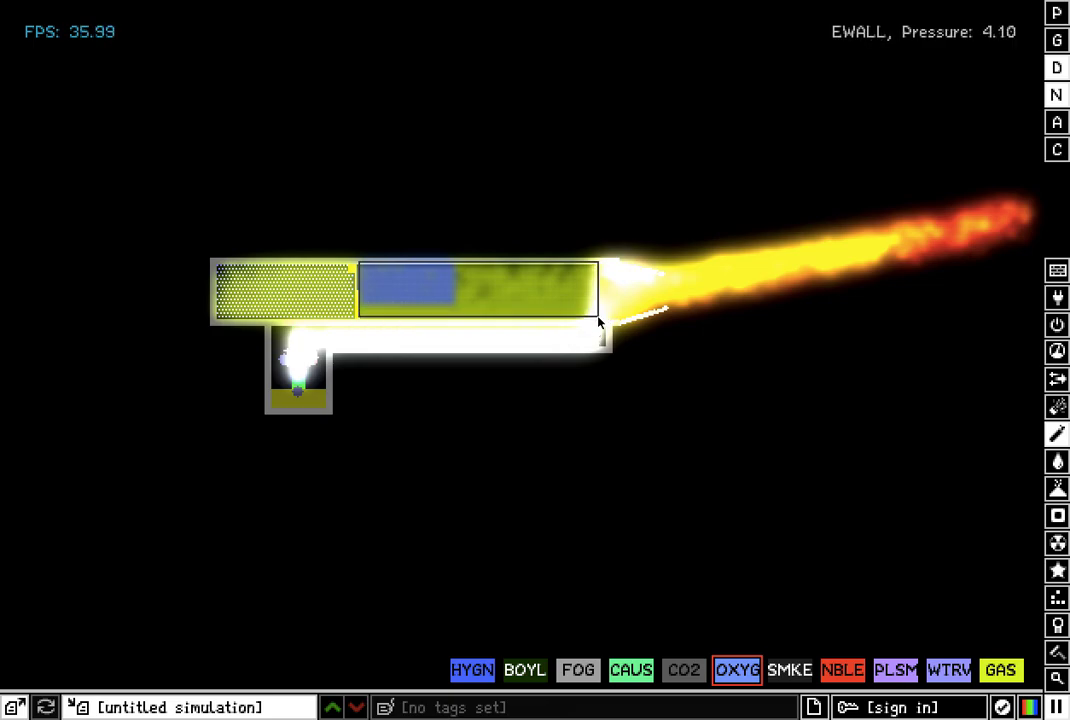
drag(596, 322, 596, 322)
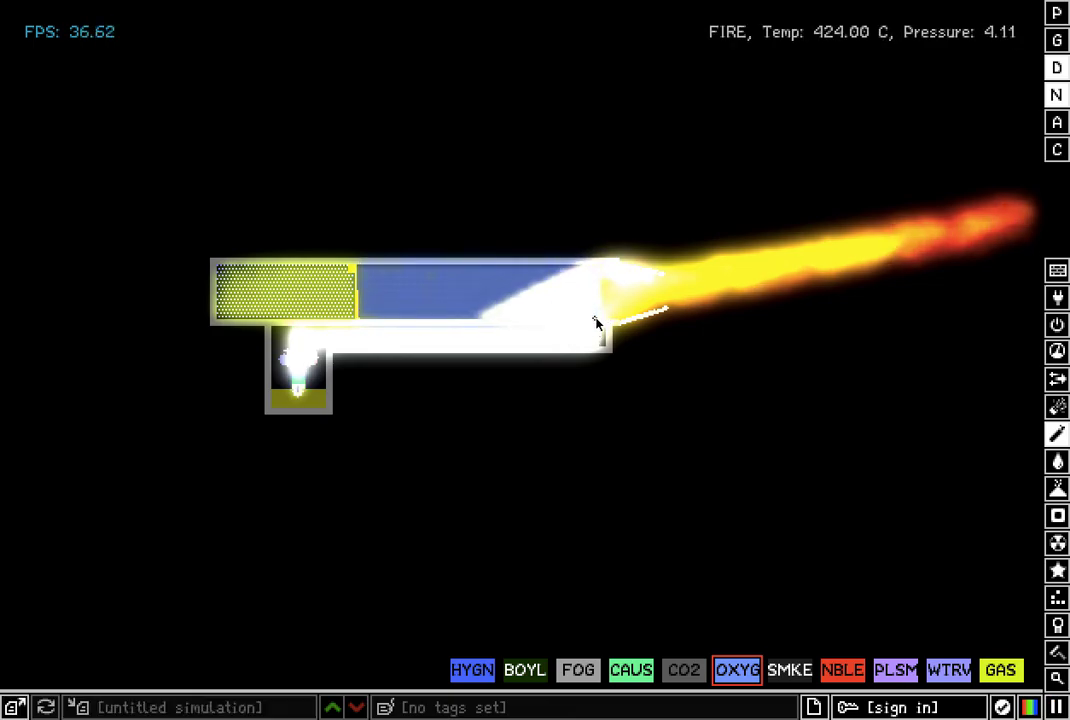